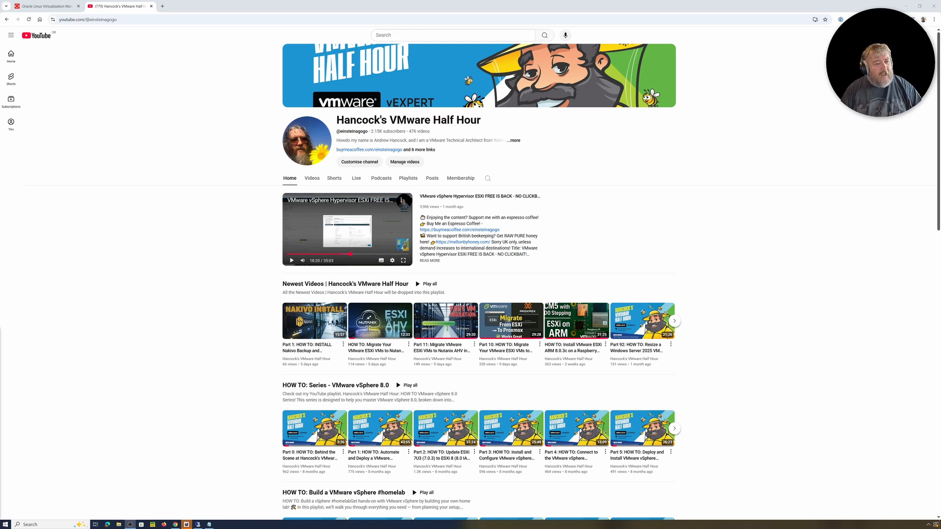
- Open the Oracle Linux Virtualization Manager Administration Portal and sign in with the saved oVirt username and password
key("alt+Tab")
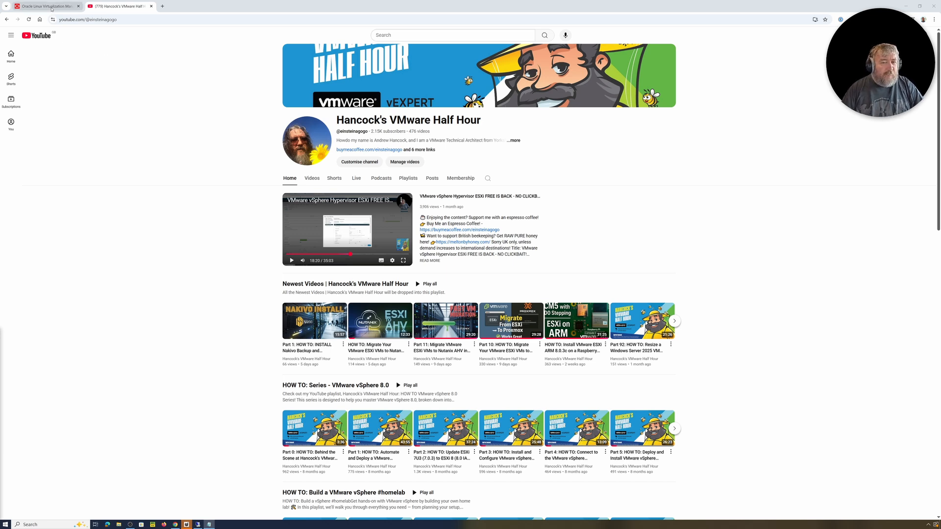
mouse_move(52, 9)
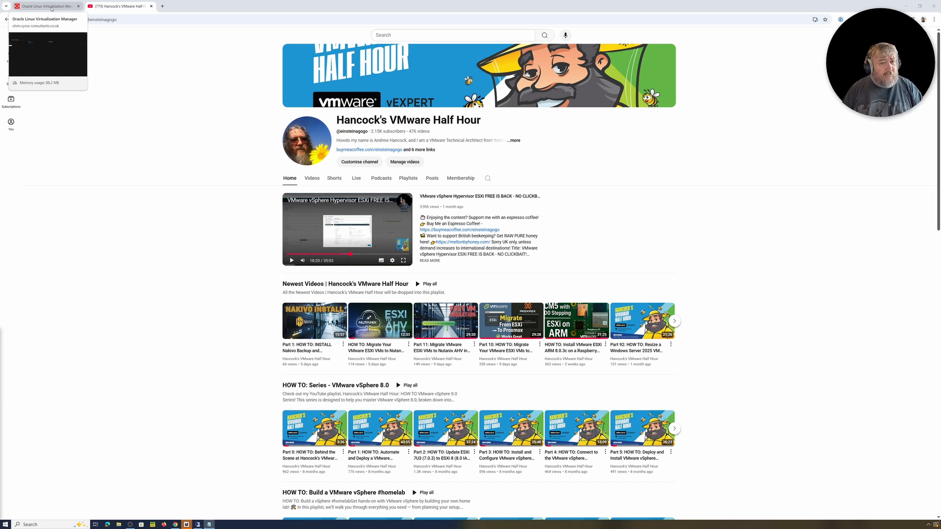
left_click(51, 8)
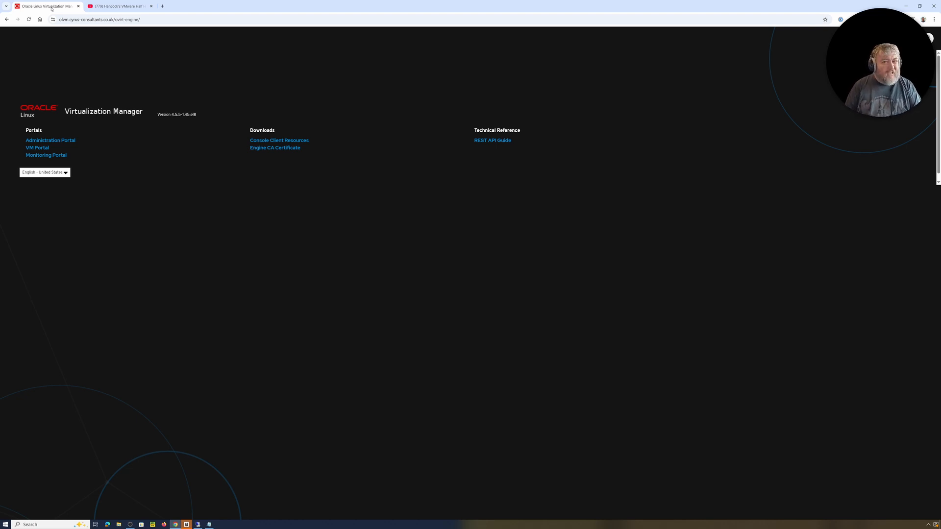
left_click(50, 141)
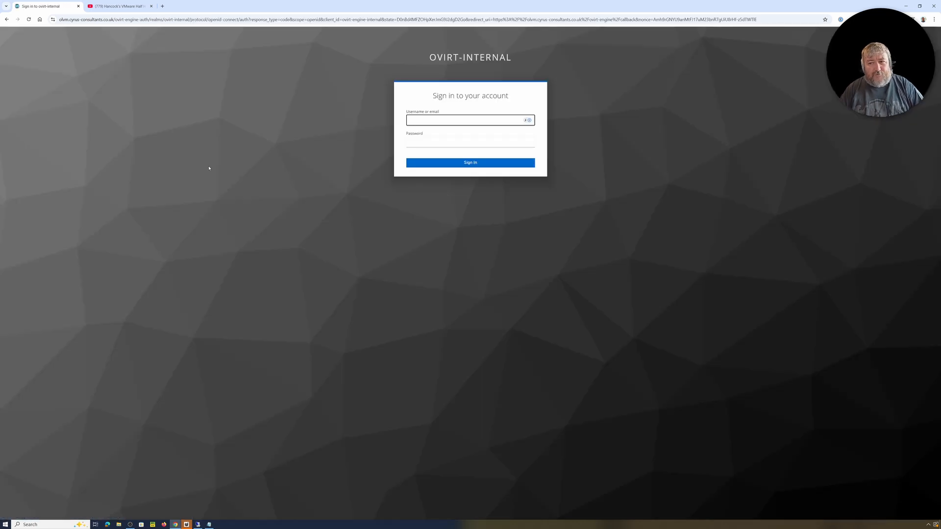
scroll(440, 139, "down", 4)
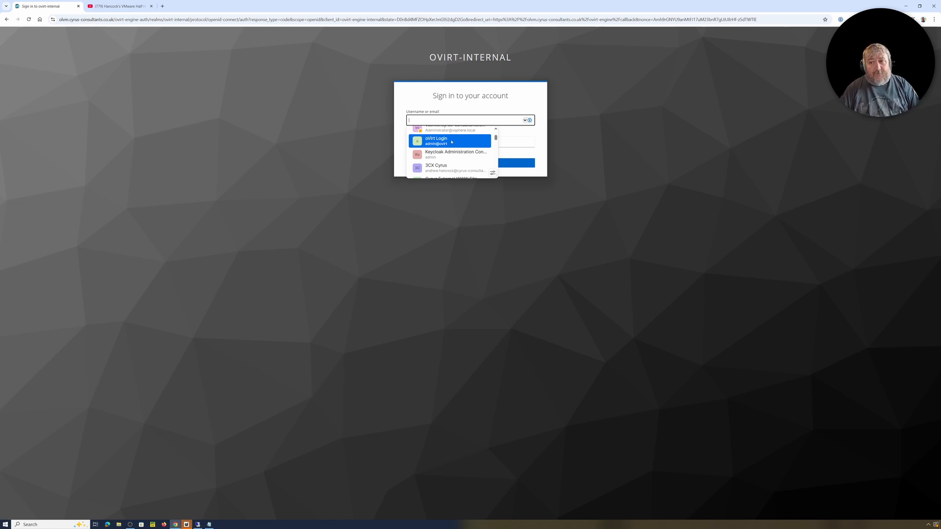
left_click(451, 142)
left_click(443, 162)
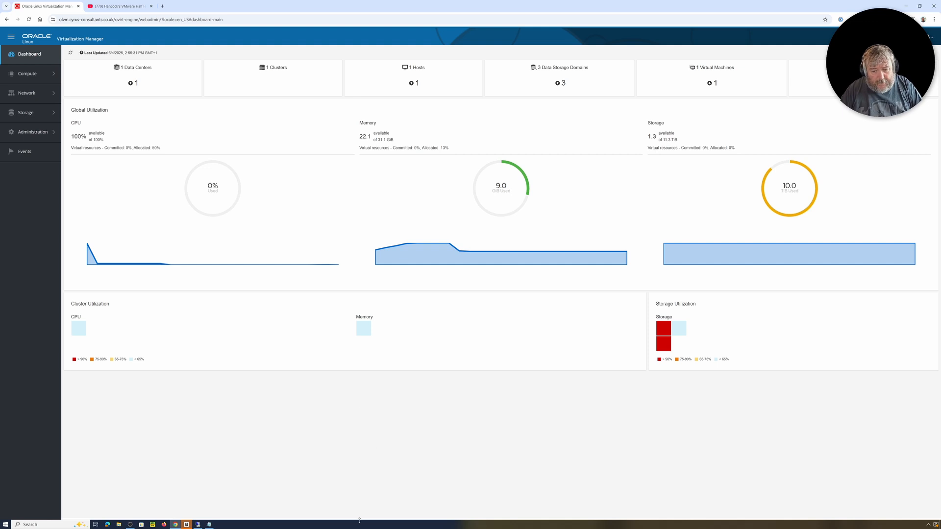
- Switch to Veeam Backup and Replication and start adding an Oracle Linux Virtualization Manager server to the inventory
left_click(198, 524)
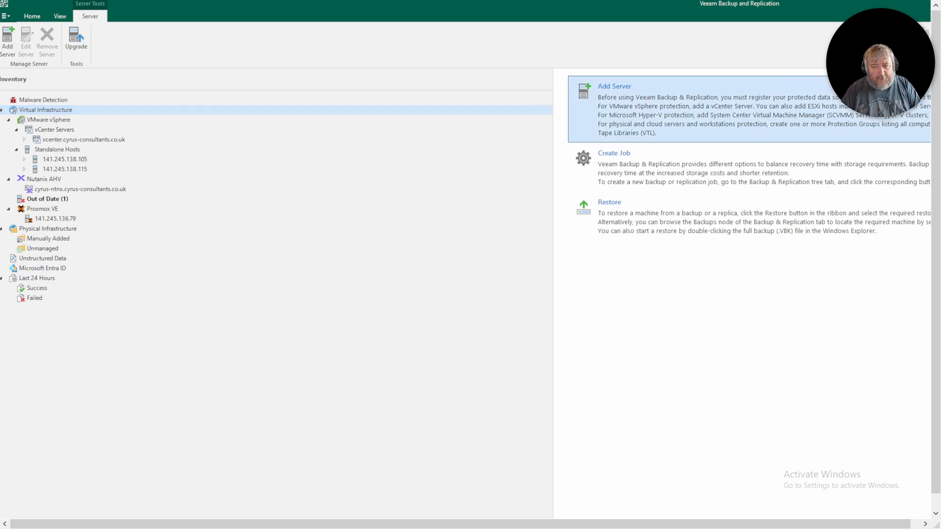
left_click(615, 89)
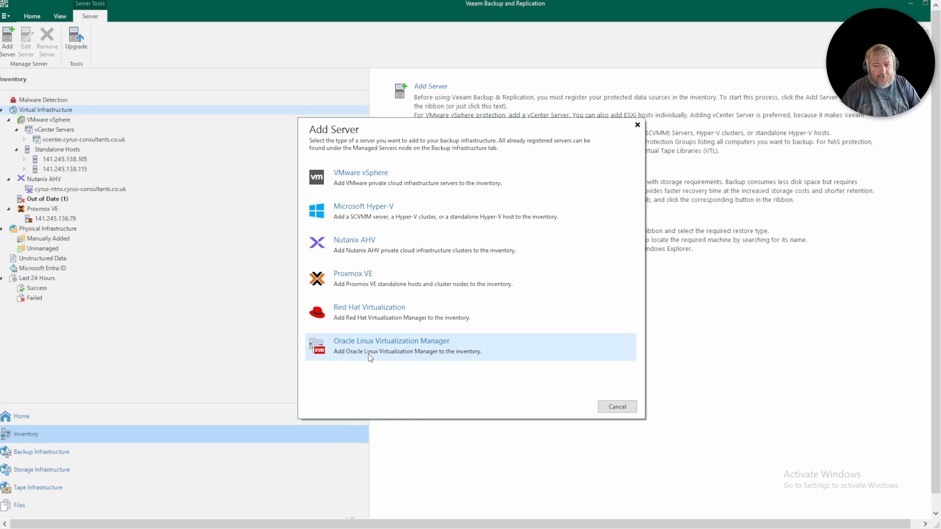
left_click(407, 349)
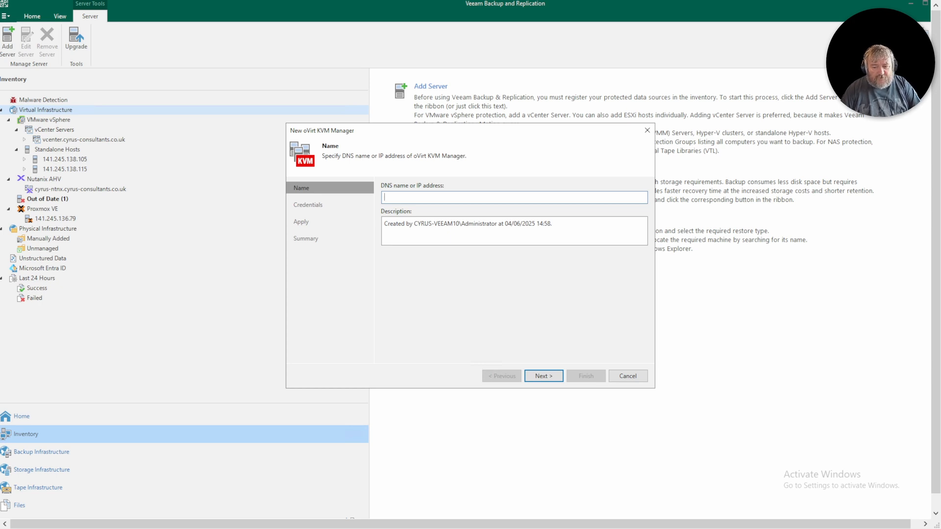
- Set the oVirt KVM Manager's DNS name to olvm.cyrus-consultants.co.uk, without protocol or trailing slash, and proceed to the credentials
right_click(389, 198)
left_click(414, 226)
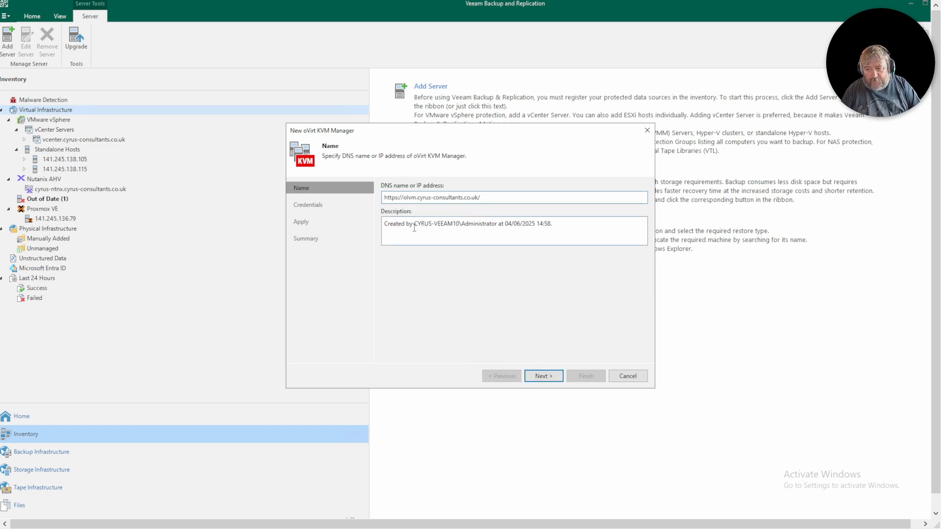
key("BackSpace")
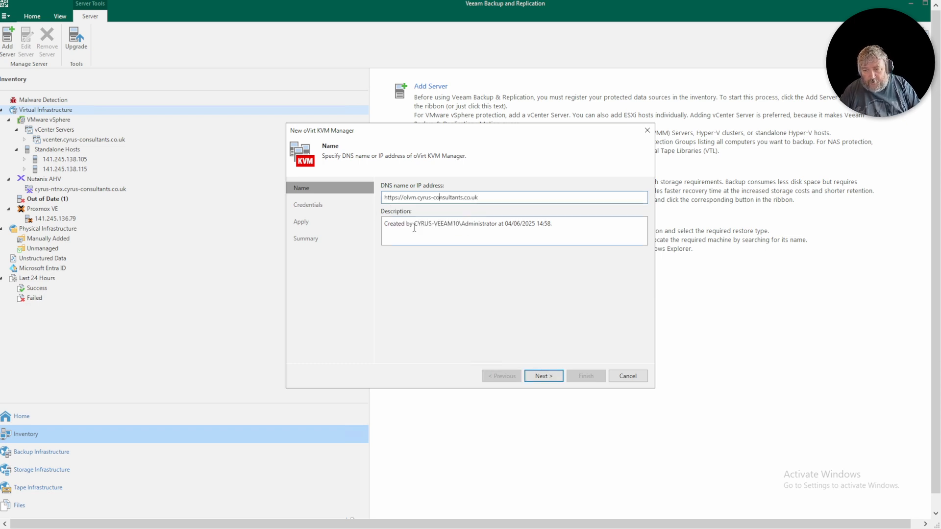
key("Home")
key("Delete")
key("Delete")
key("Delete")
key("Delete")
key("Delete")
key("Delete")
key("Delete")
key("Delete")
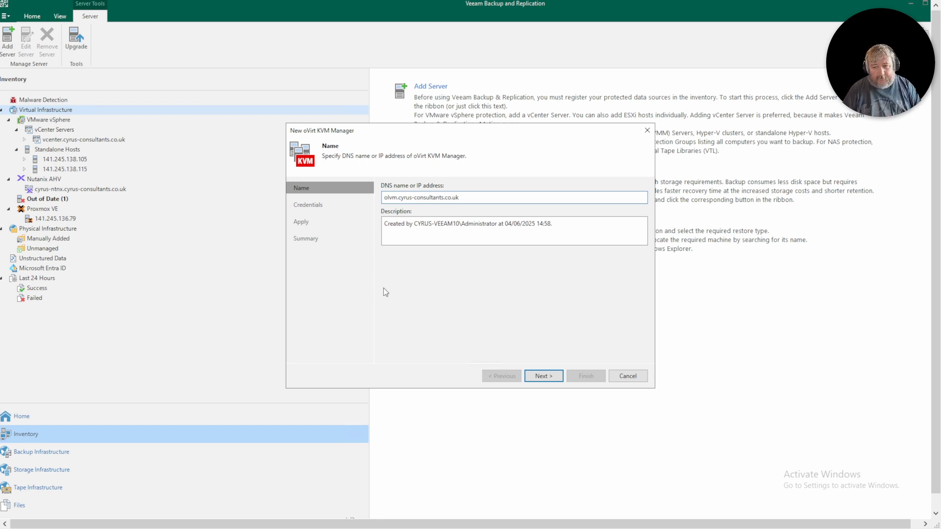
left_click(549, 377)
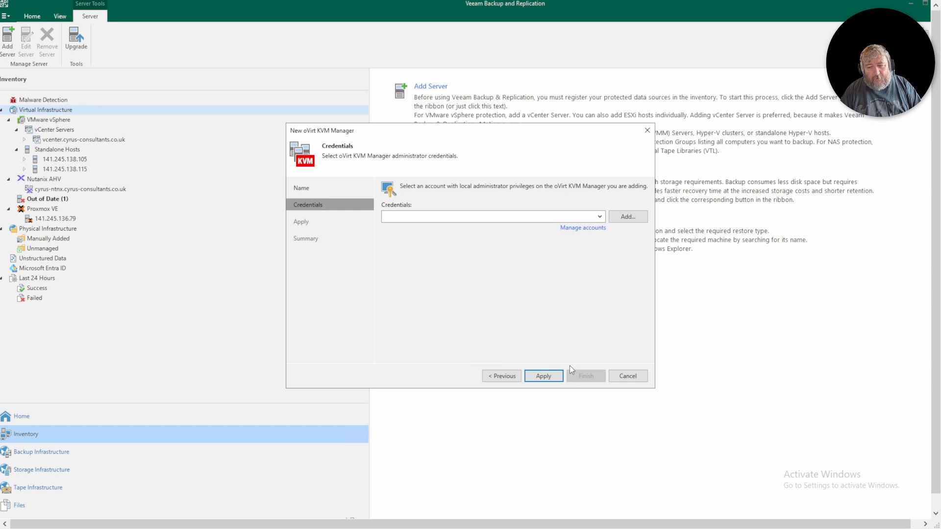
- Select the stored oVirt internal admin credentials, inspect the server's certificate and try to register the manager despite the untrusted certificate
left_click(601, 219)
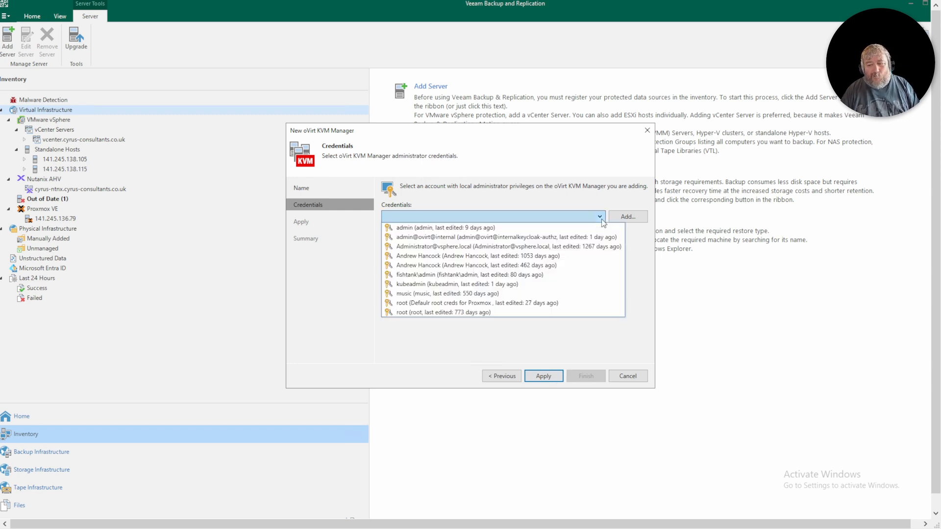
left_click(541, 238)
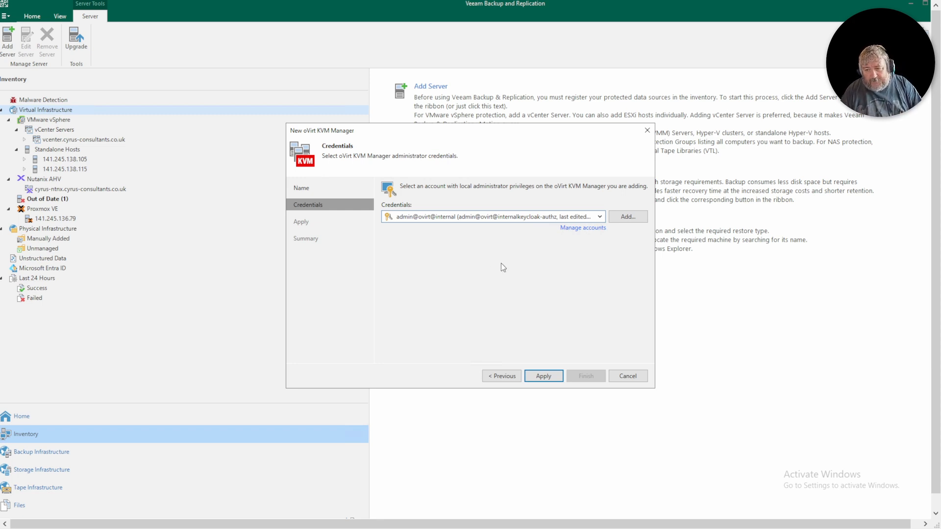
left_click(547, 377)
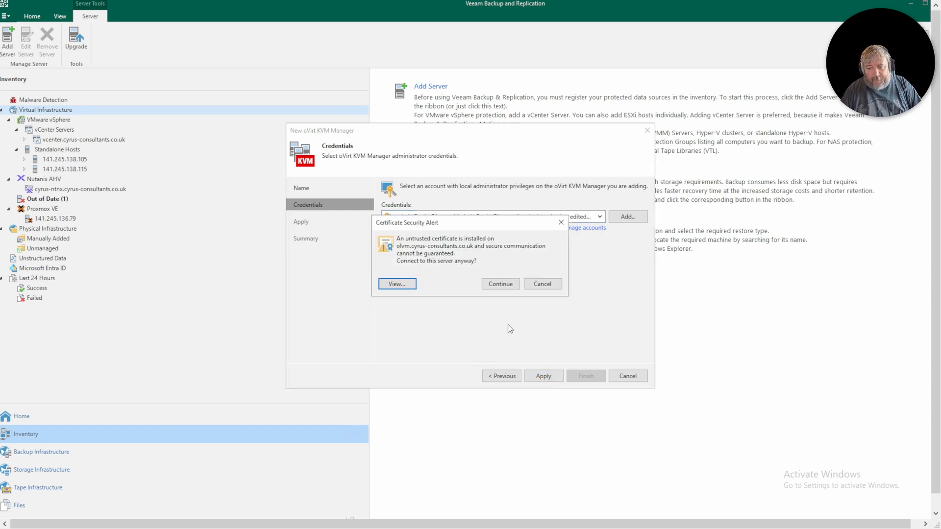
left_click(404, 289)
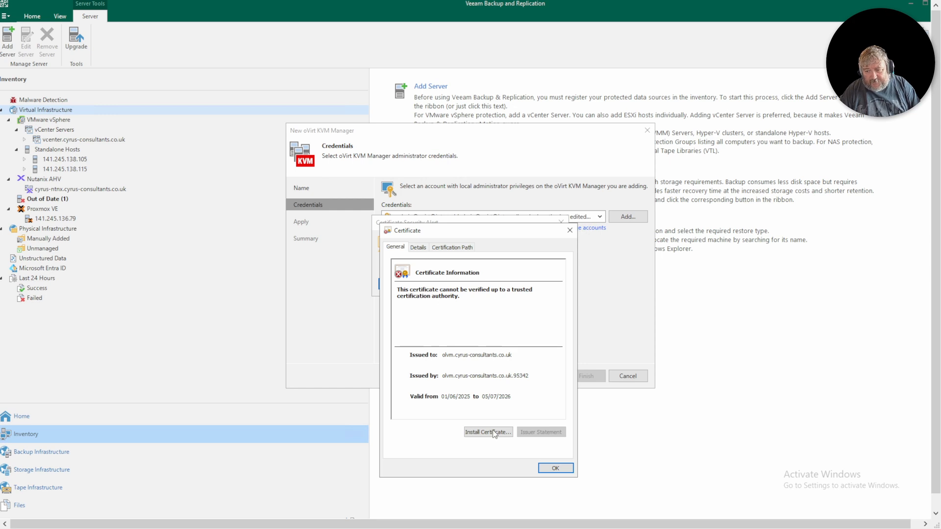
left_click(557, 471)
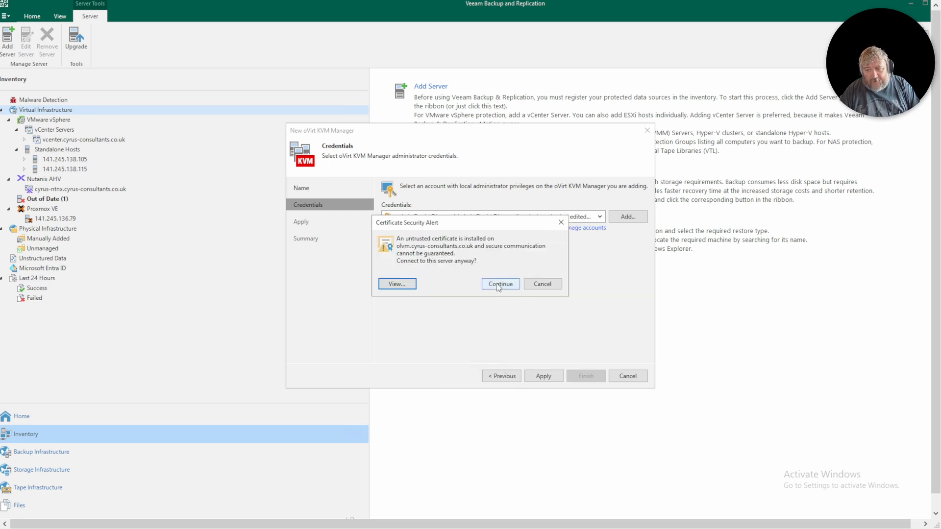
left_click(499, 286)
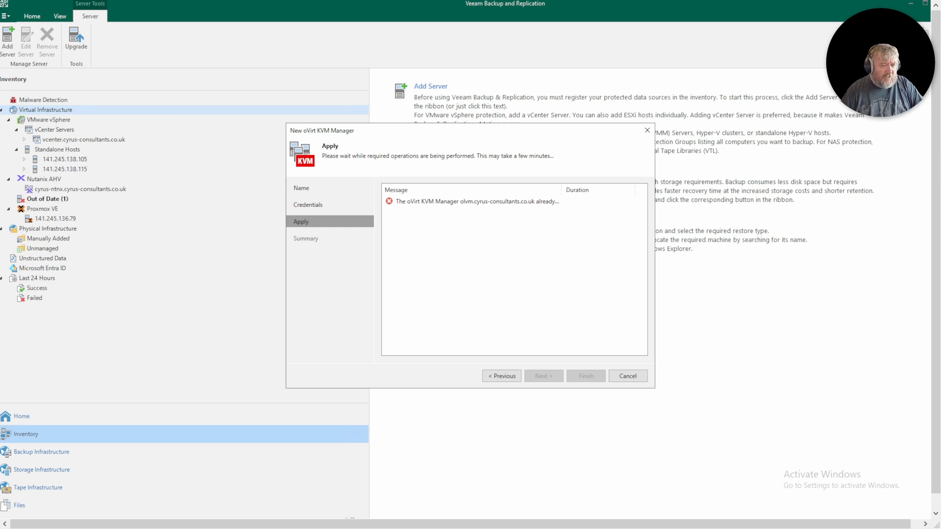
- Return to the credentials, reapply them accepting the untrusted certificate, and finish registering the oVirt KVM Manager
left_click(308, 205)
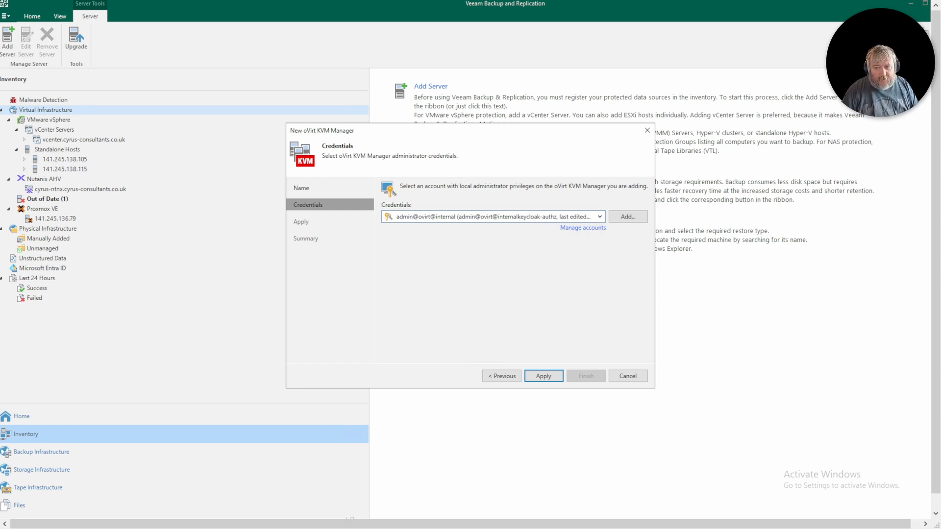
left_click(543, 376)
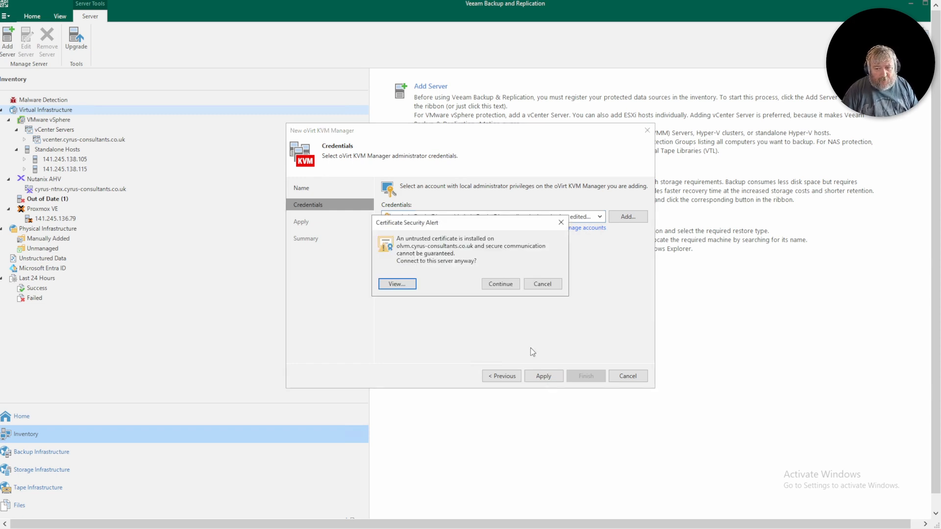
left_click(509, 285)
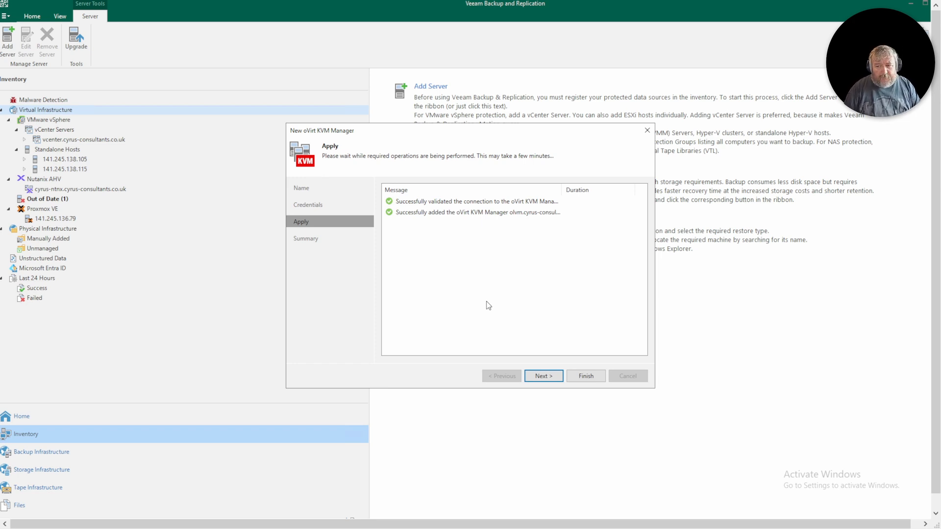
left_click(545, 375)
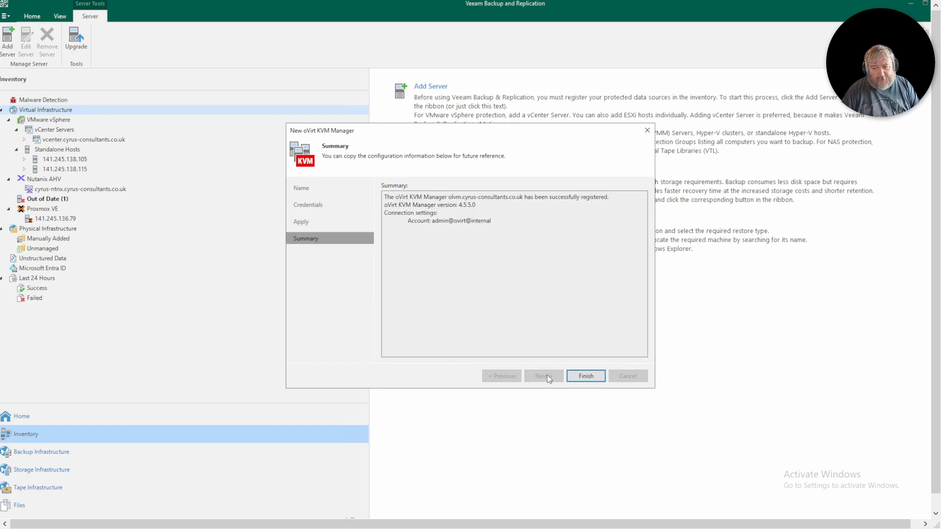
left_click(586, 376)
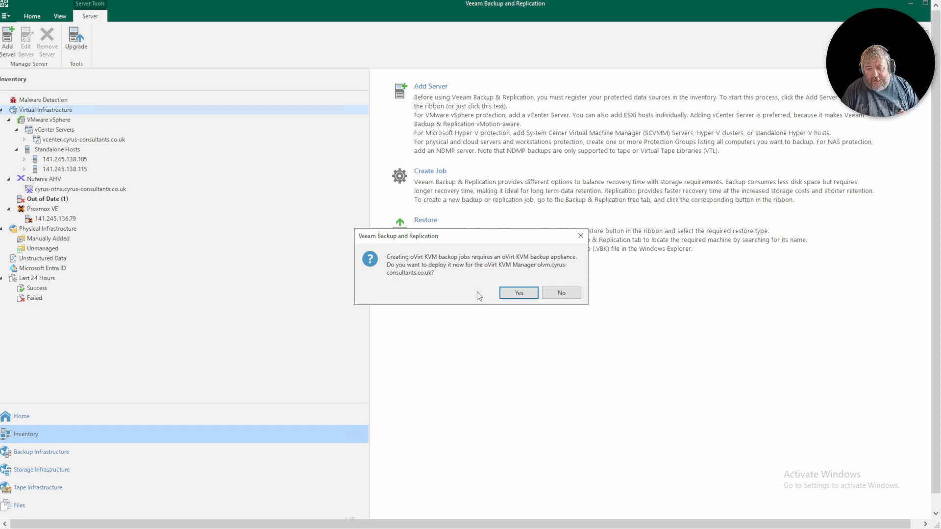
- Start deploying a new oVirt KVM backup appliance and assign it to the Default cluster of olvm.cyrus-consultants.co.uk
left_click(522, 297)
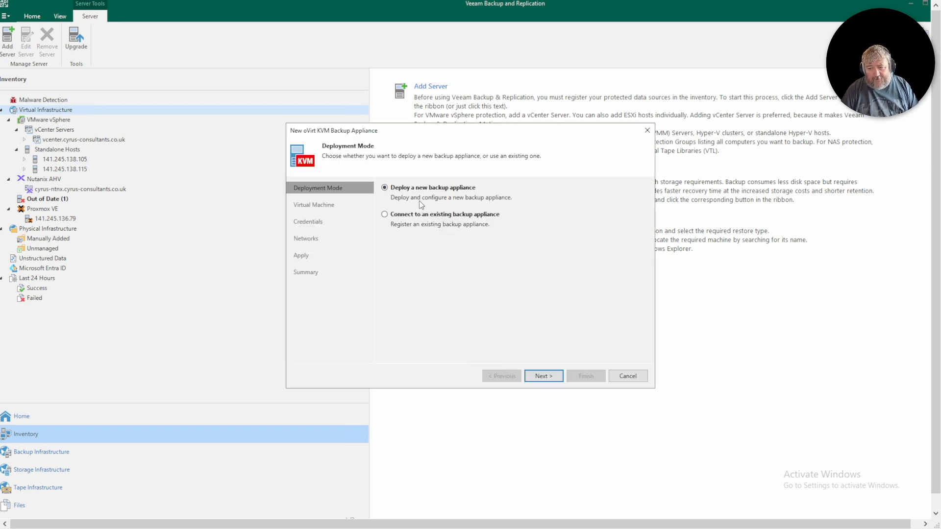
left_click(548, 378)
left_click(631, 199)
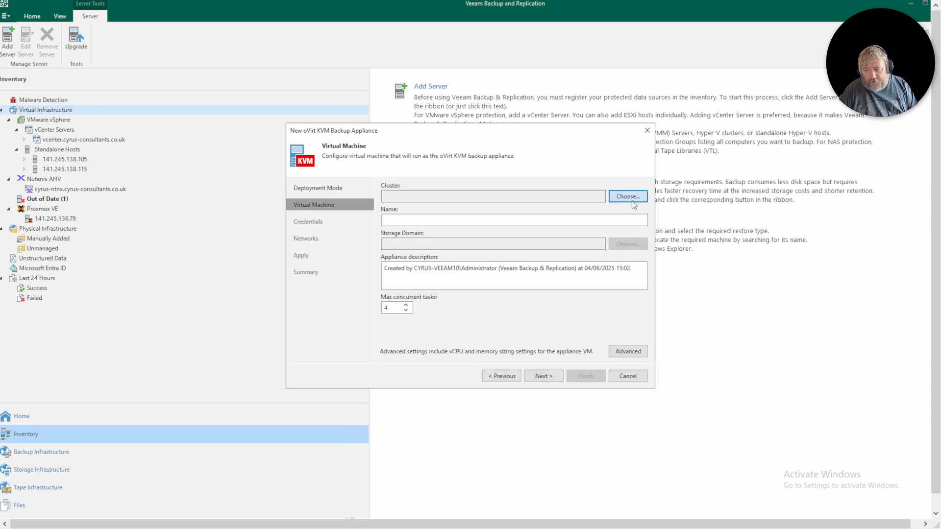
left_click(442, 172)
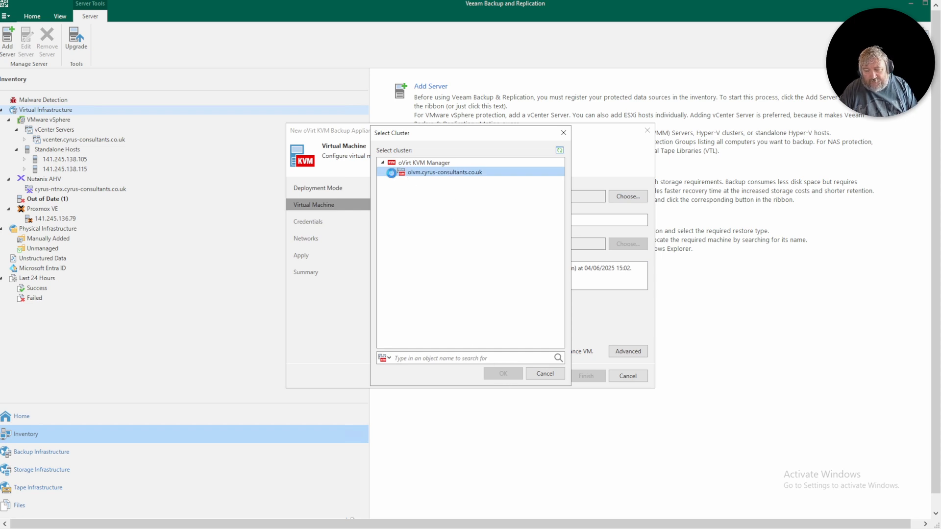
left_click(391, 172)
left_click(420, 183)
left_click(504, 374)
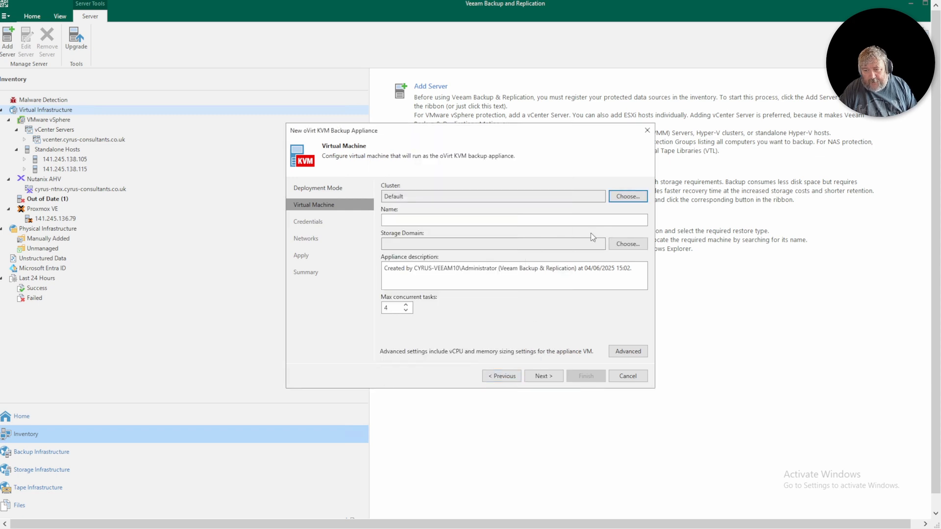
- Place the backup appliance on the storage domain datastore and name it VeeamWotker
left_click(639, 248)
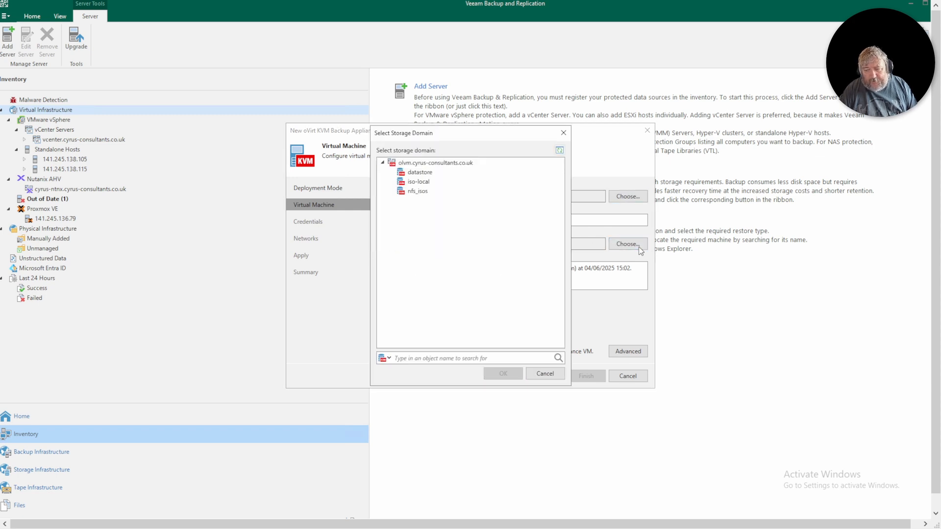
left_click(420, 173)
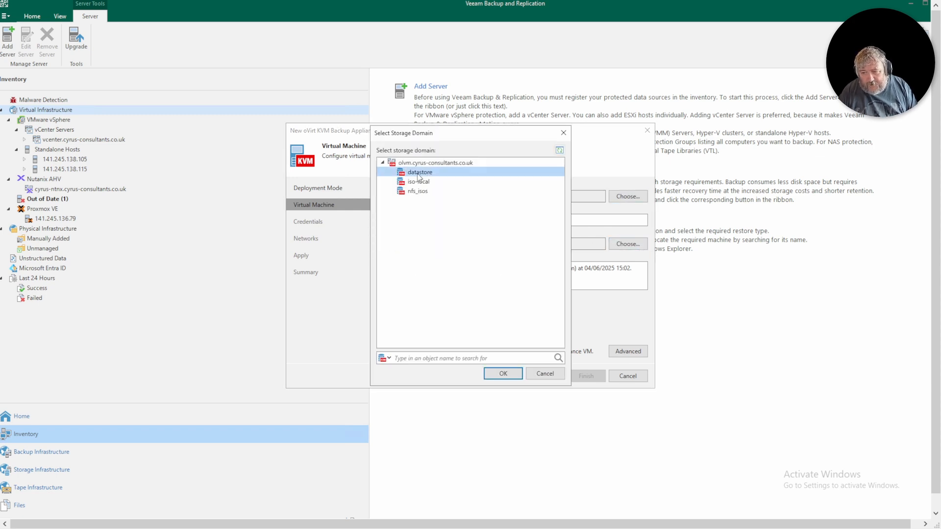
left_click(499, 374)
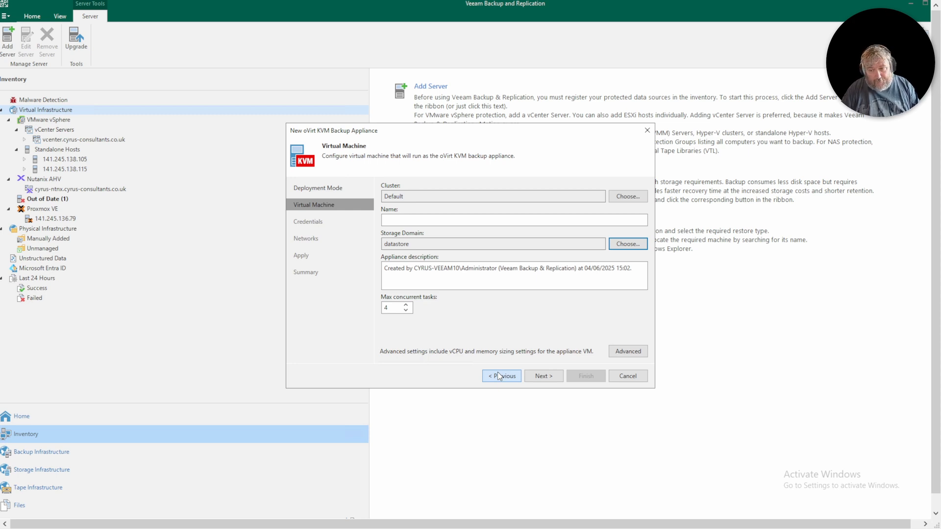
left_click(410, 219)
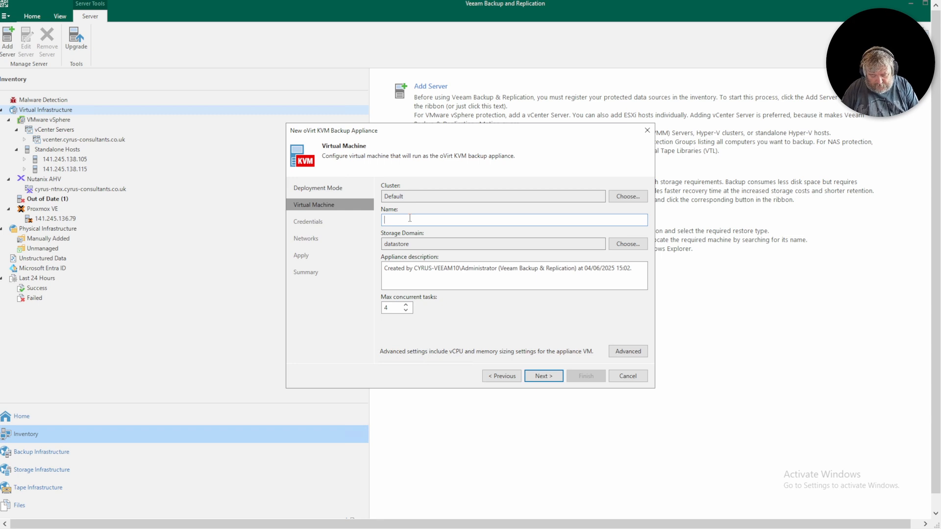
type("Veam")
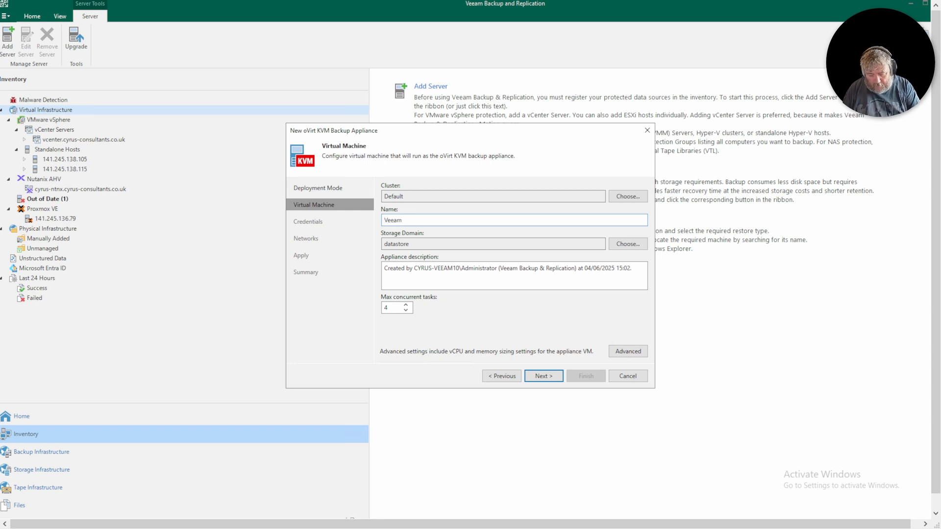
type("Wotker")
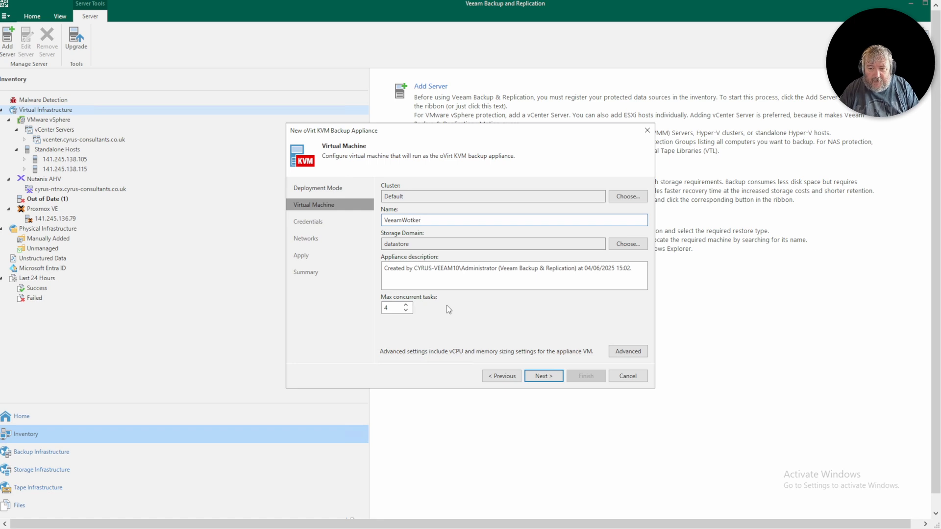
- Keep the appliance's default vCPU and memory sizing and choose the stored admin account as its administrator credentials
left_click(629, 352)
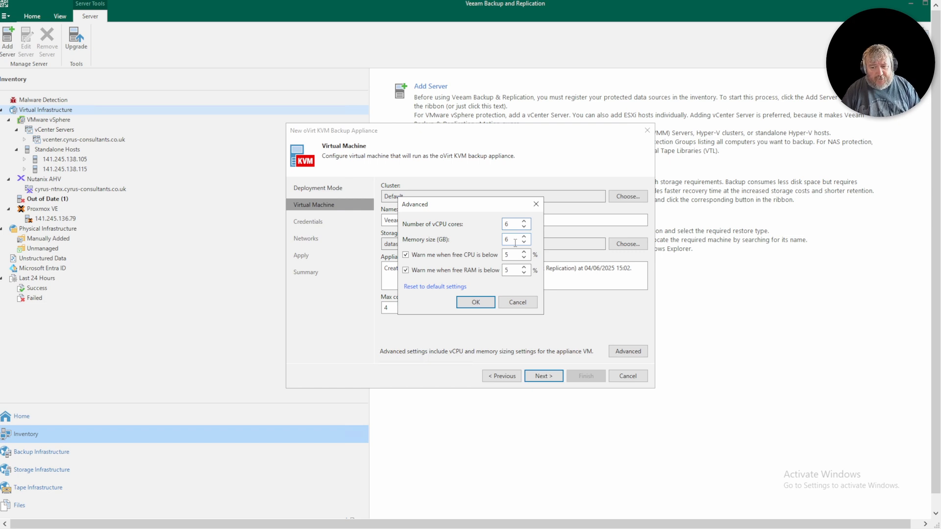
left_click(475, 302)
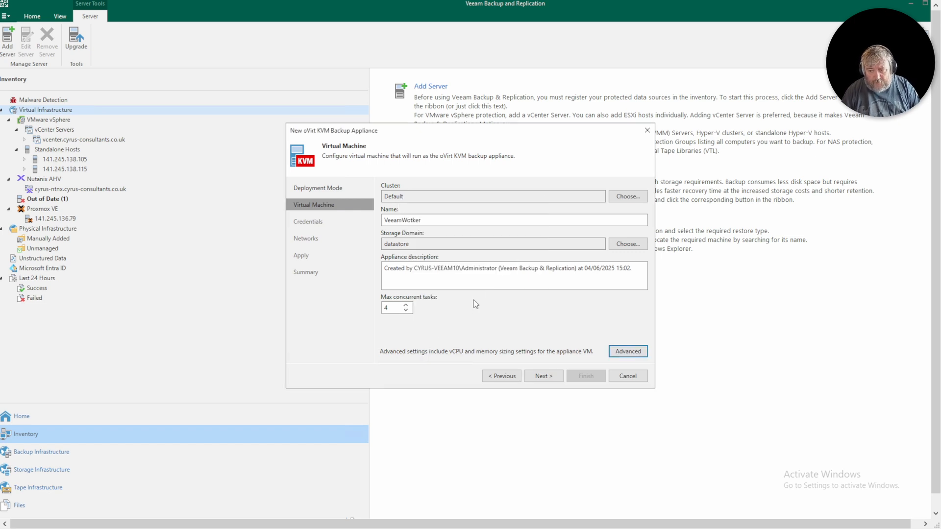
left_click(545, 378)
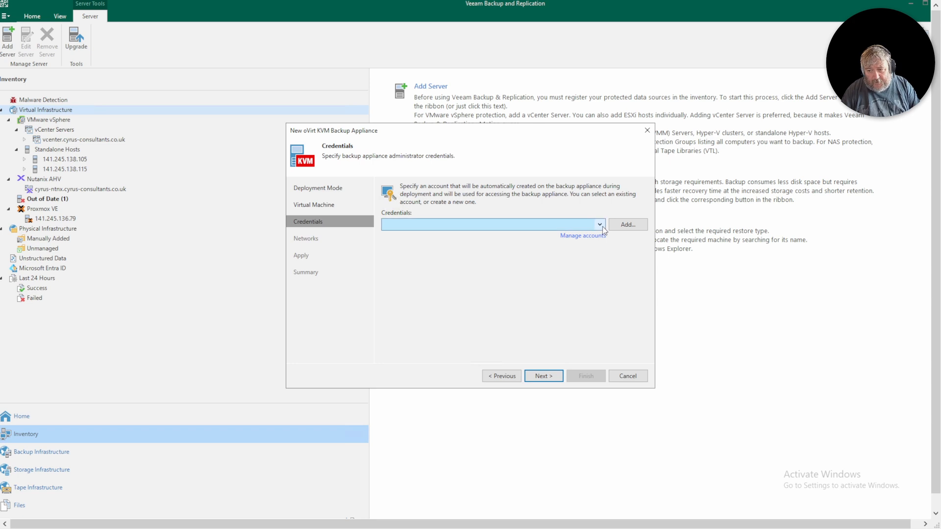
left_click(600, 225)
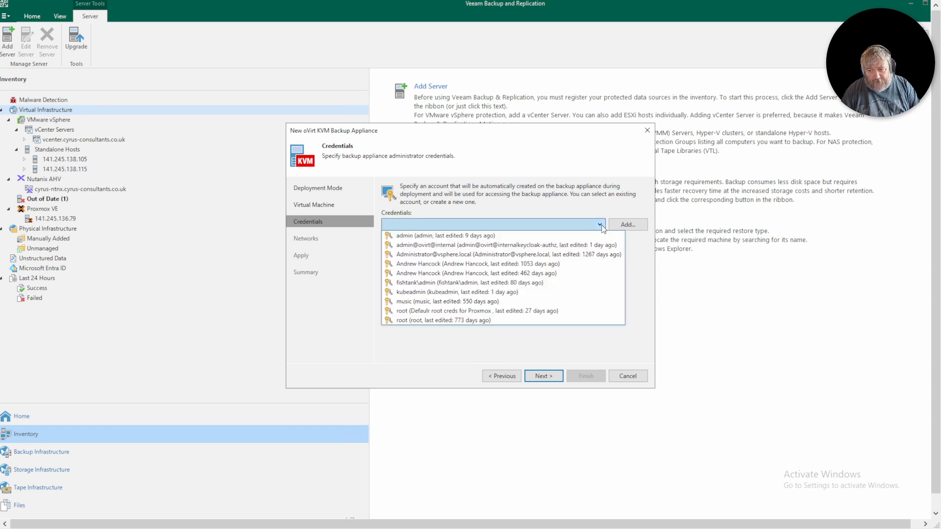
left_click(517, 238)
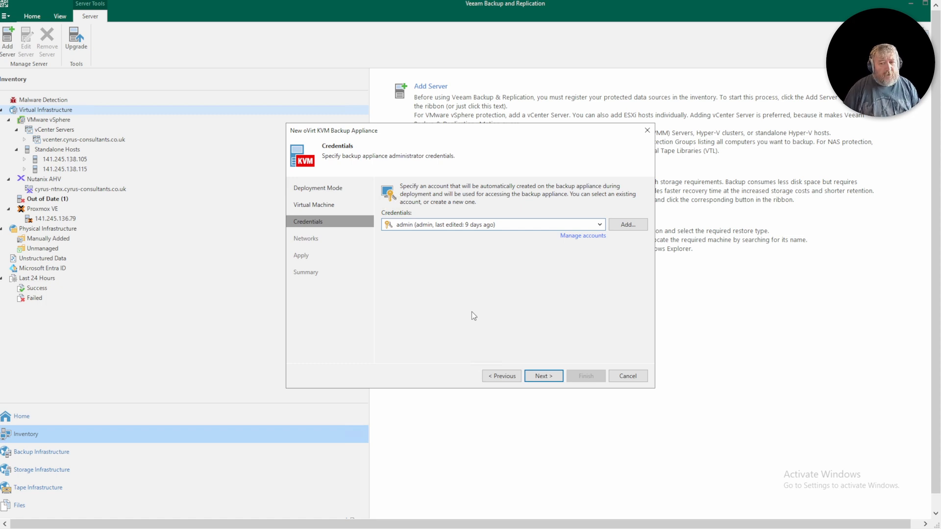
left_click(544, 375)
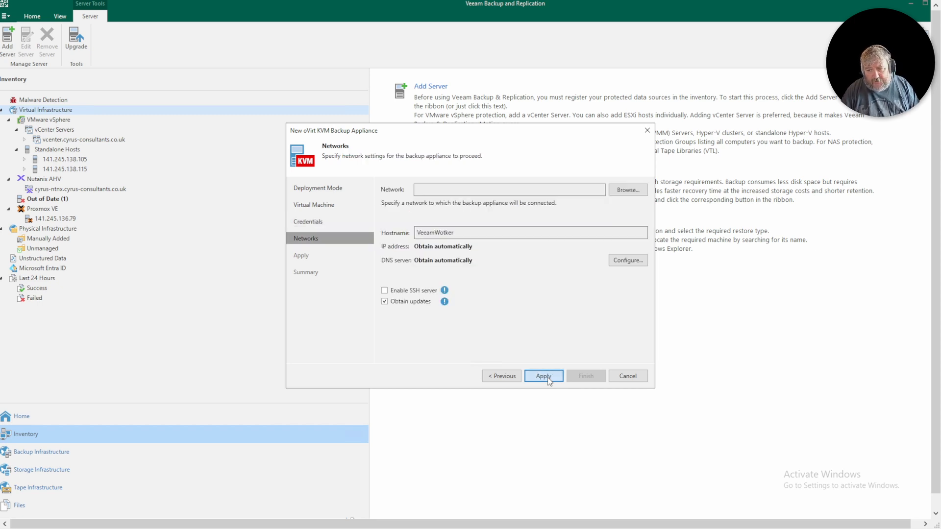
- Connect the backup appliance to the ovirtmgmt network and enable its SSH server
left_click(629, 191)
left_click(431, 174)
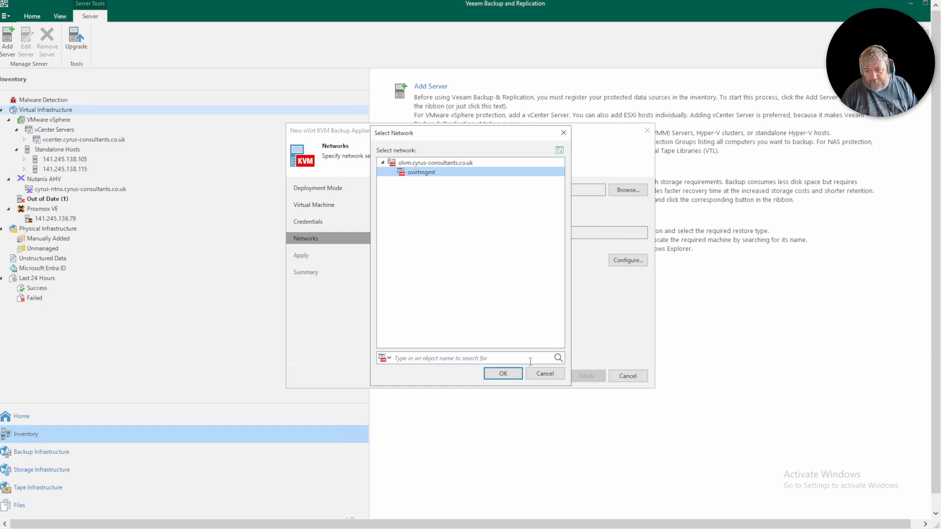
left_click(502, 374)
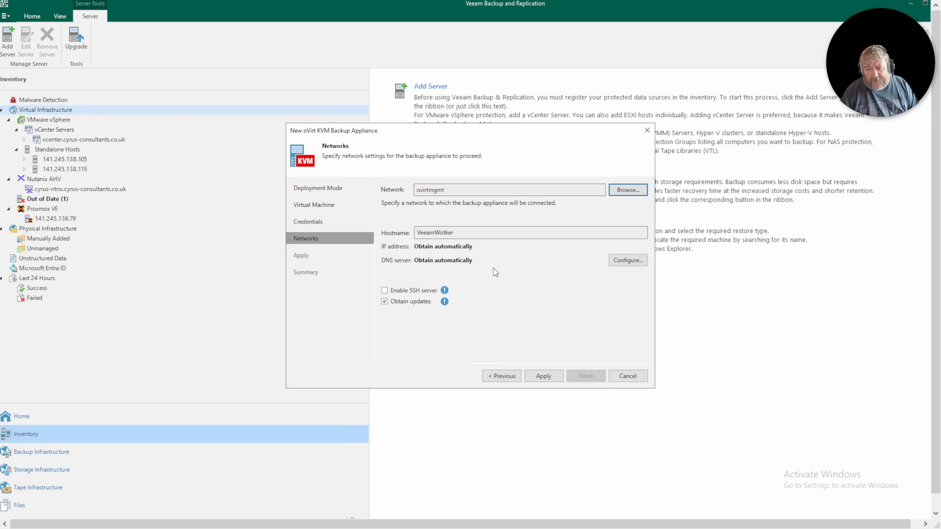
left_click(412, 292)
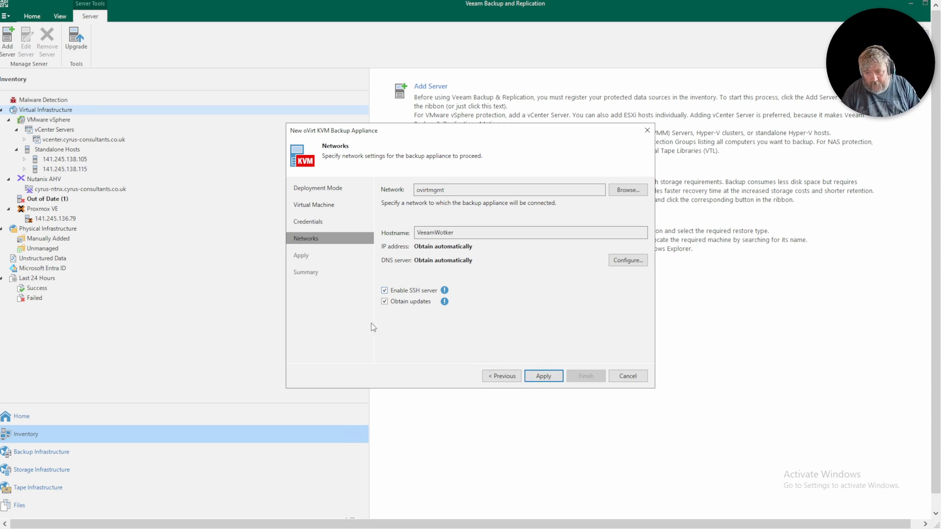
mouse_move(445, 304)
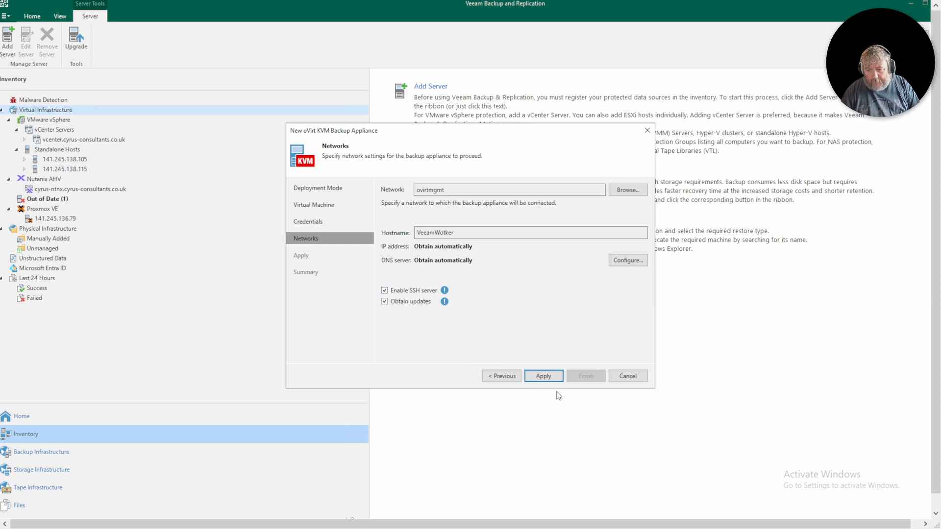
- Deploy the configured backup appliance, and locate its VeeamWotker VM under olvm.cyrus-consultants.co.uk in the inventory
left_click(547, 378)
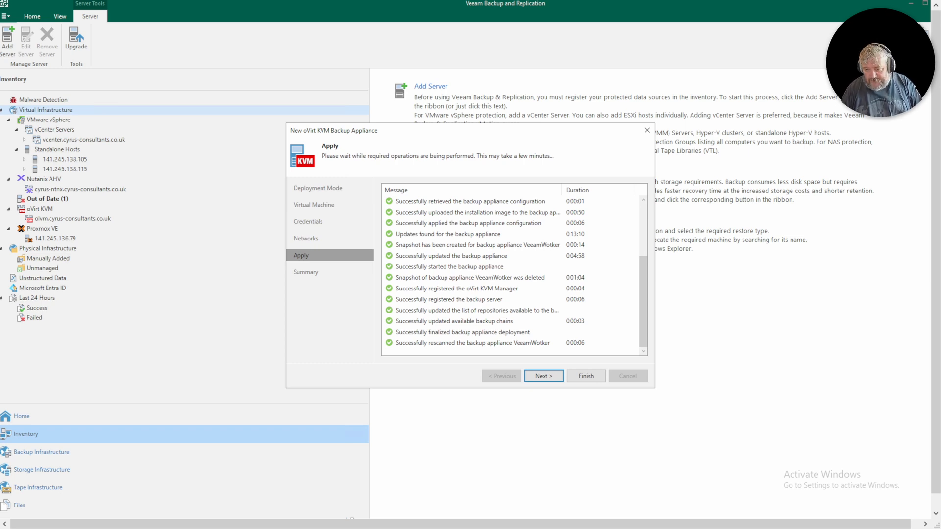
left_click(544, 377)
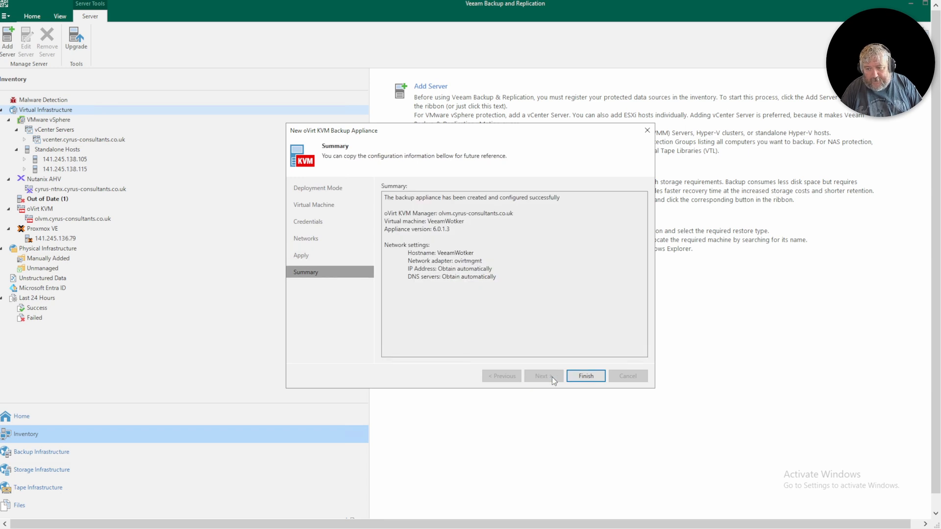
left_click(584, 376)
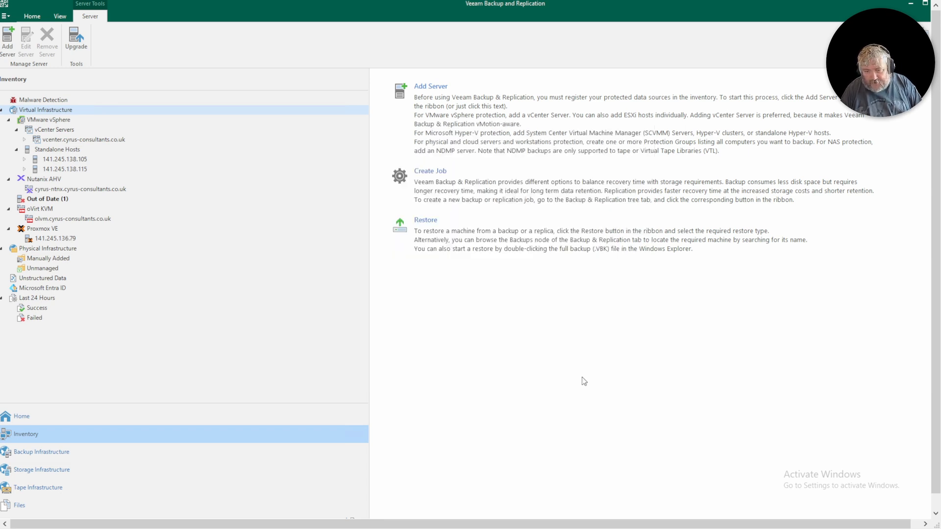
left_click(91, 223)
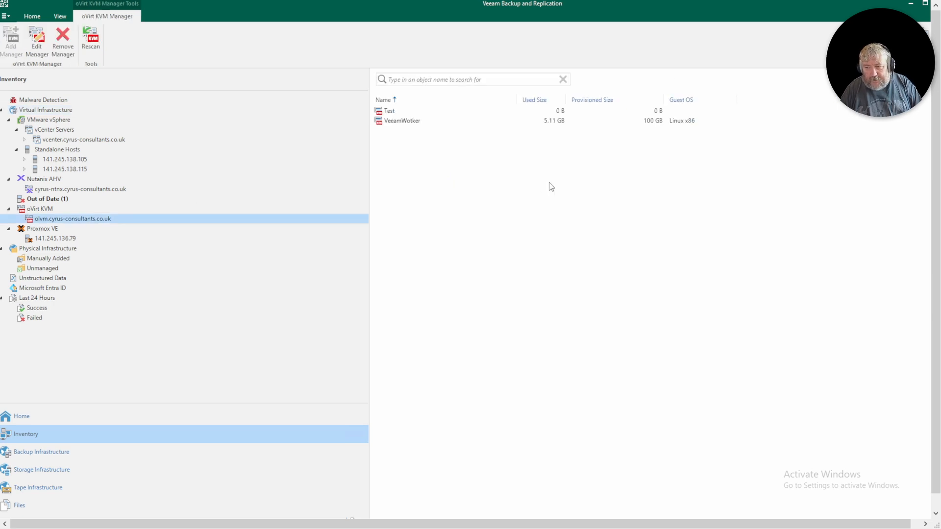
left_click(410, 122)
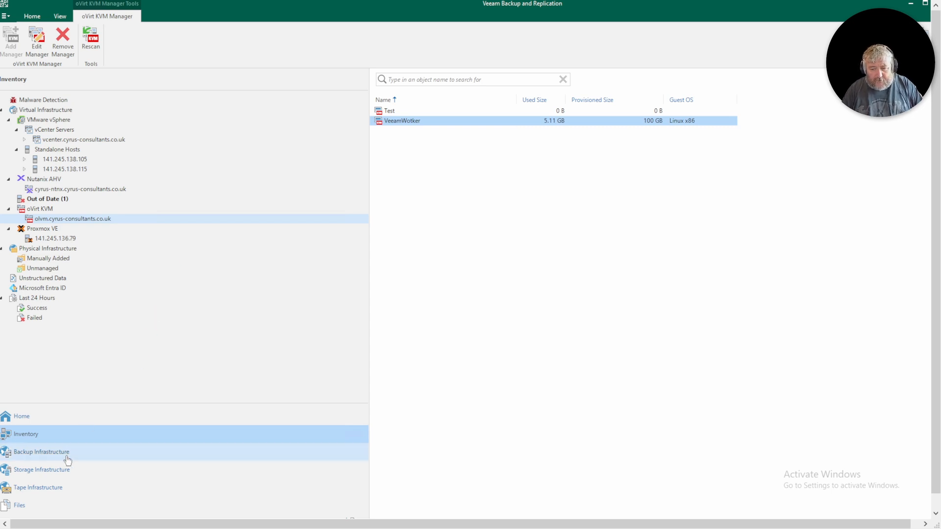
- Start an entire VM restore to oVirt KVM for apistogramma-pi-hole, danio_2022_restored, hoplo-pi-hole, rasbora_2022_restored1 and Swordtail from the Domain Controllers Local Backup
left_click(42, 422)
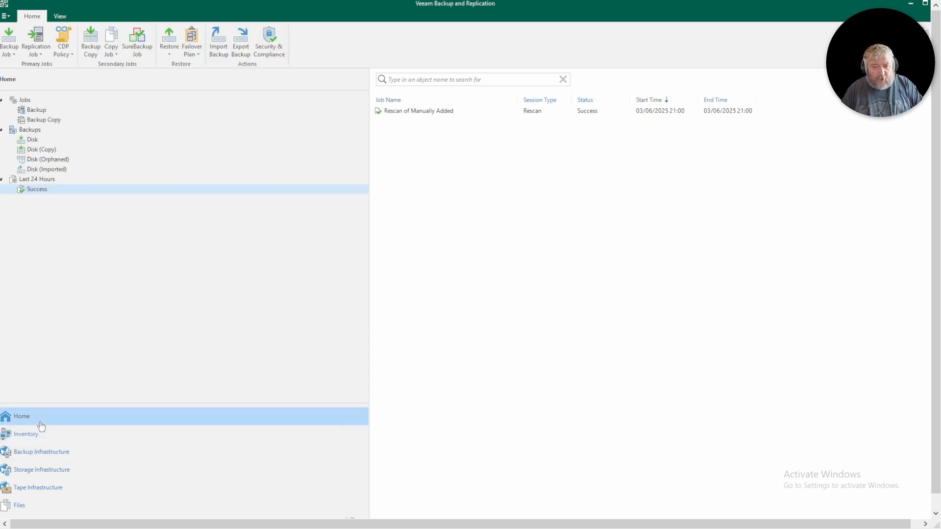
left_click(40, 140)
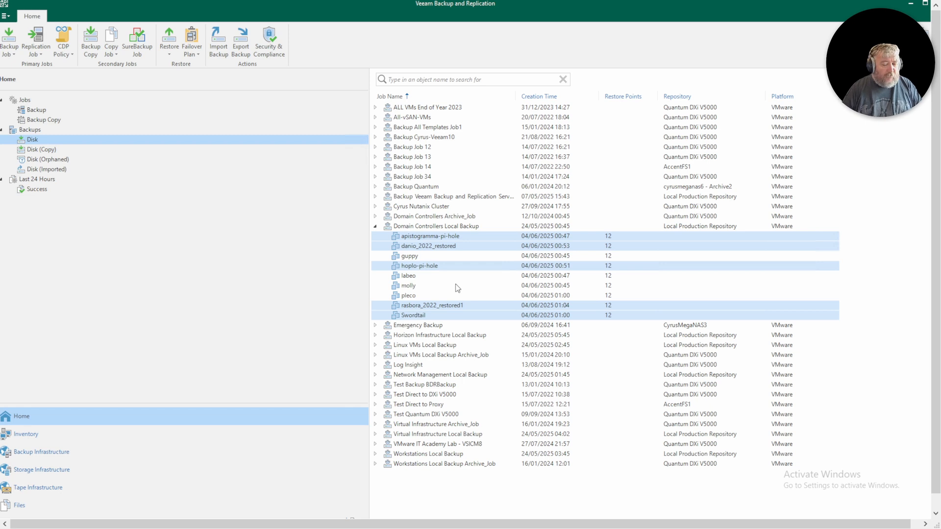
right_click(452, 242)
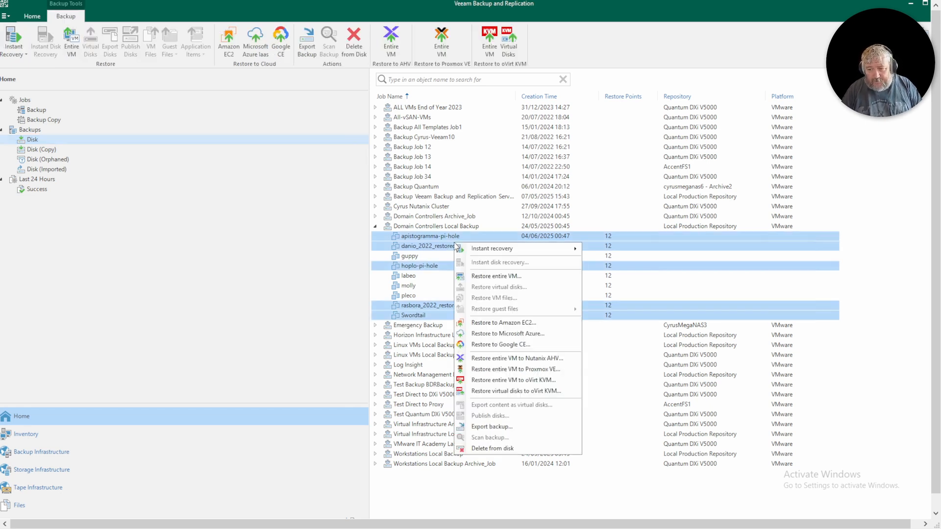
left_click(533, 381)
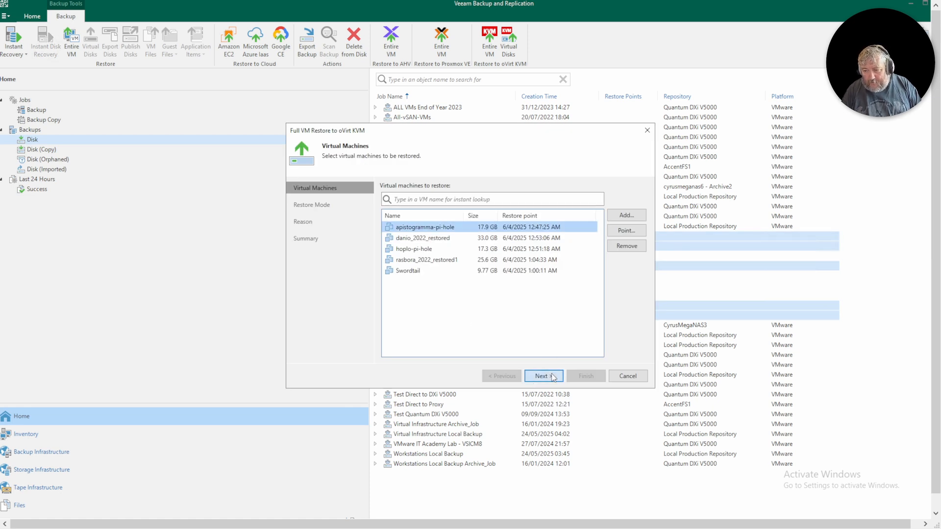
- Keep the five listed VMs with restore to a new location and accept the Default cluster for each
left_click(547, 379)
left_click(547, 376)
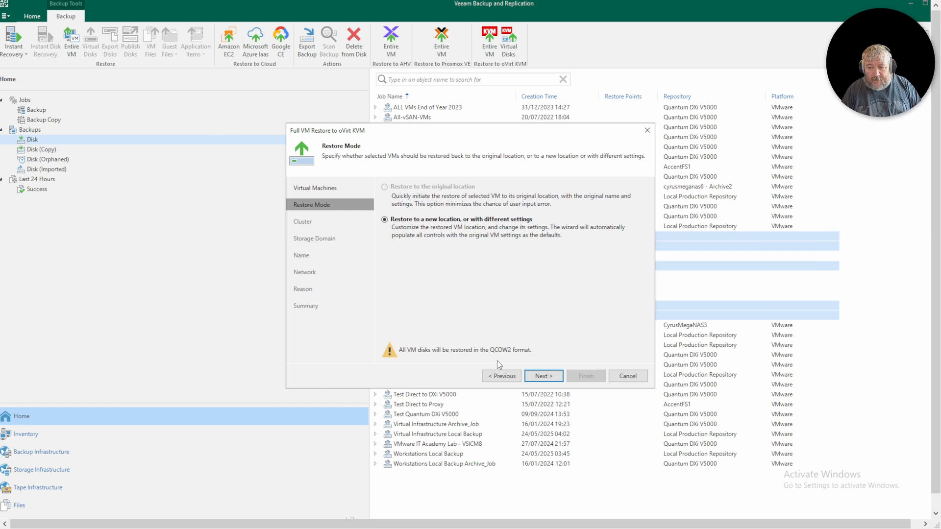
left_click(547, 379)
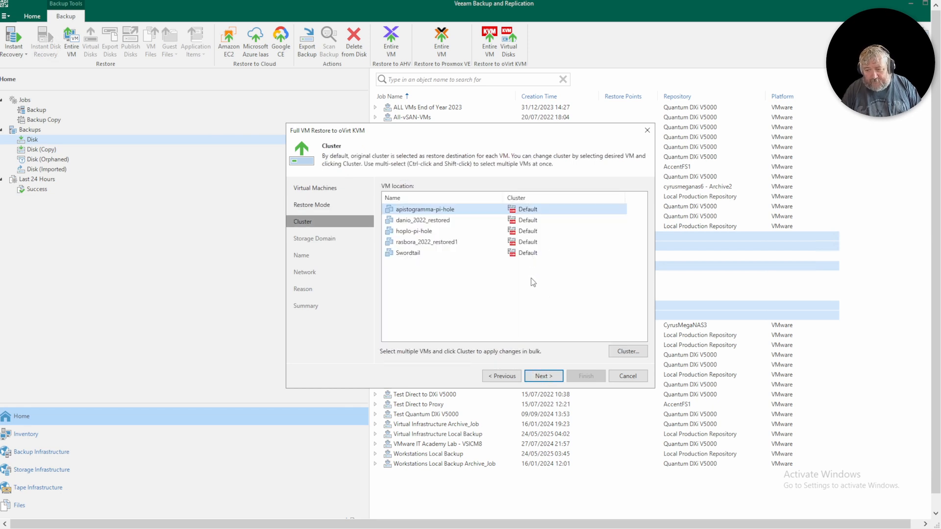
left_click(551, 380)
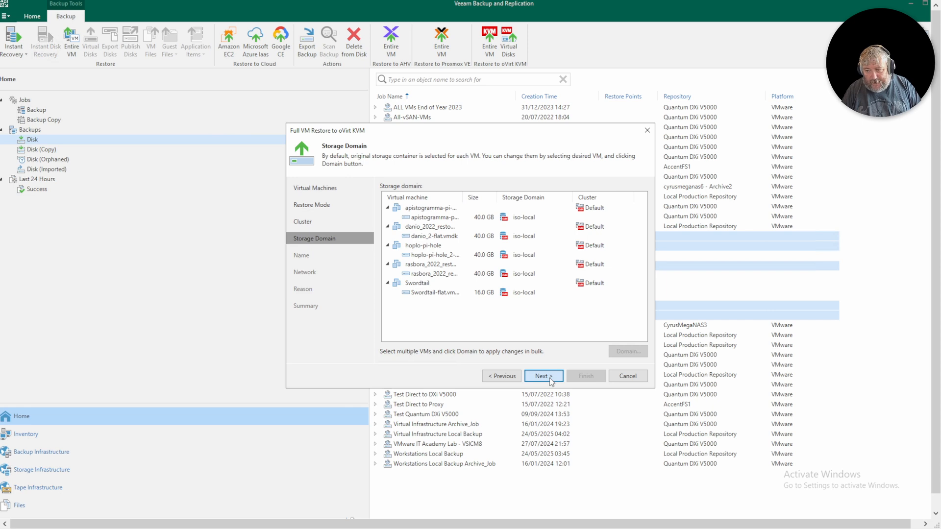
- Assign the disks of all five VMs to the datastore storage domain in bulk
left_click(528, 222)
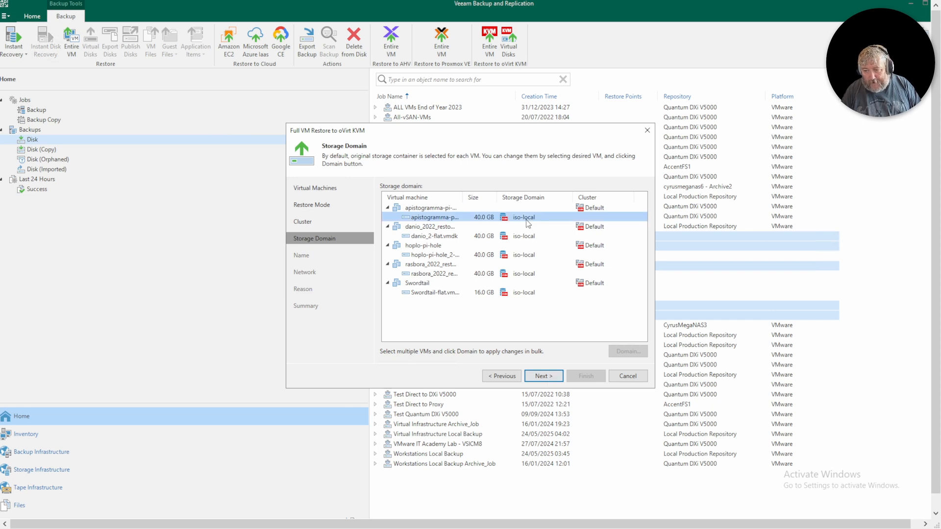
left_click(524, 294, "shift")
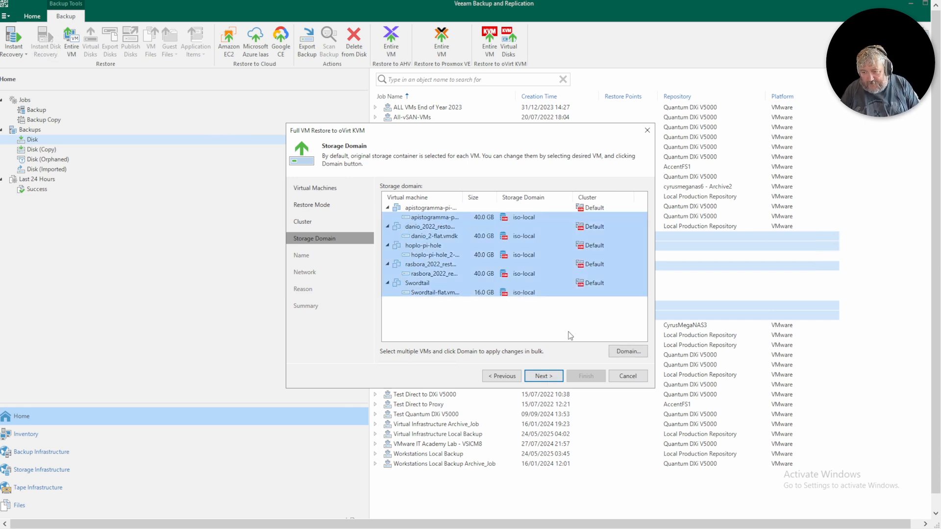
left_click(626, 352)
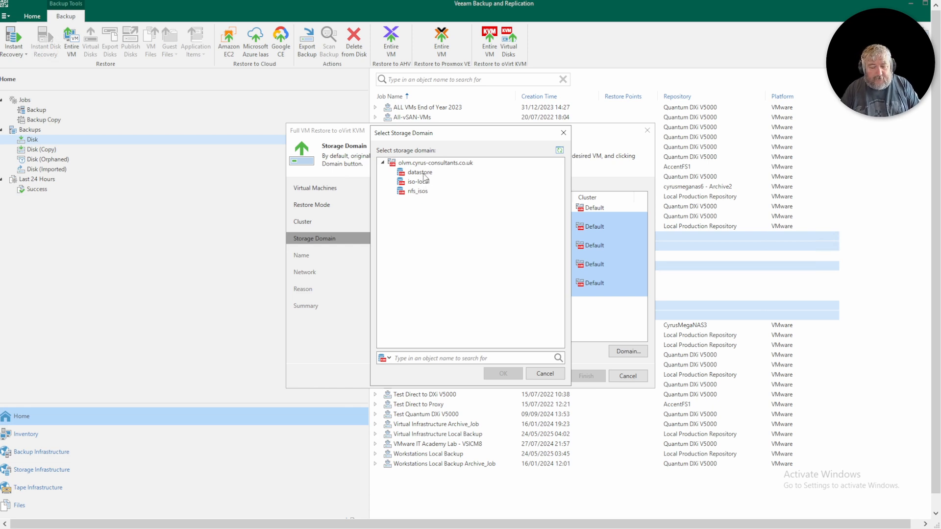
left_click(425, 175)
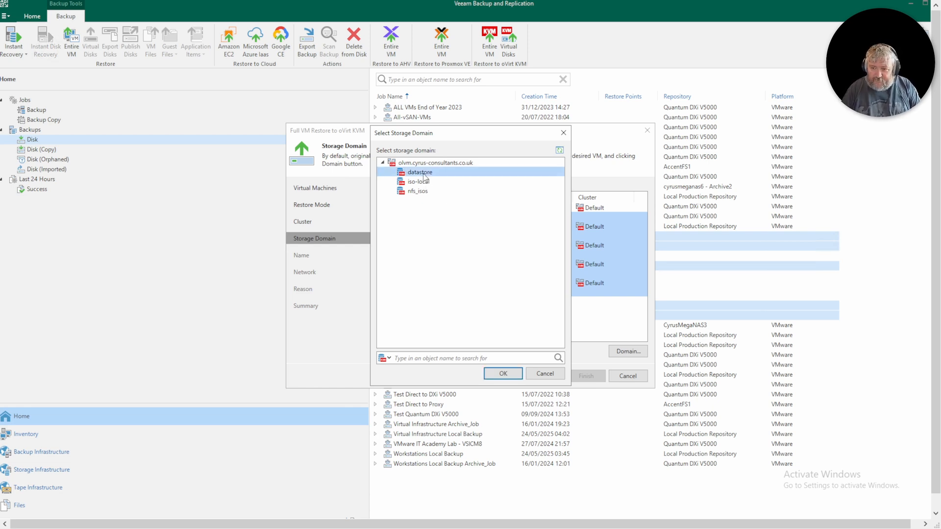
left_click(503, 373)
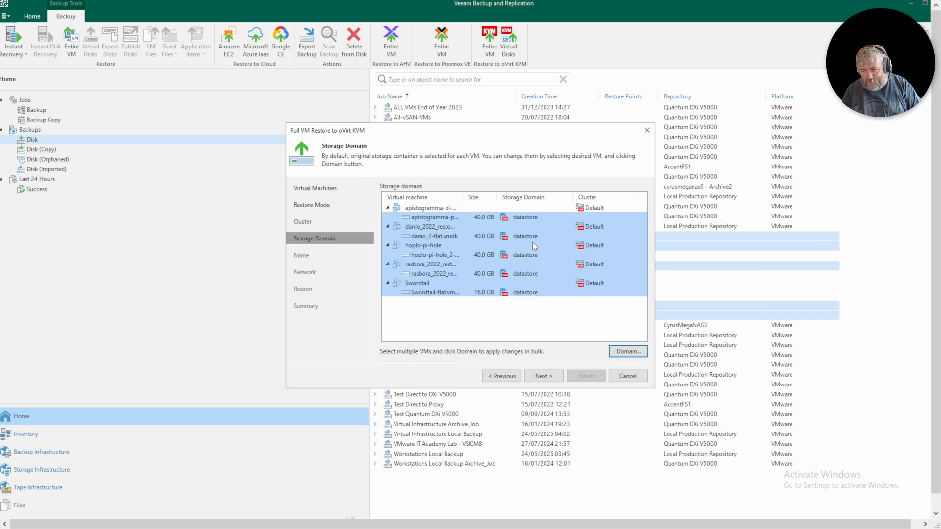
left_click(550, 377)
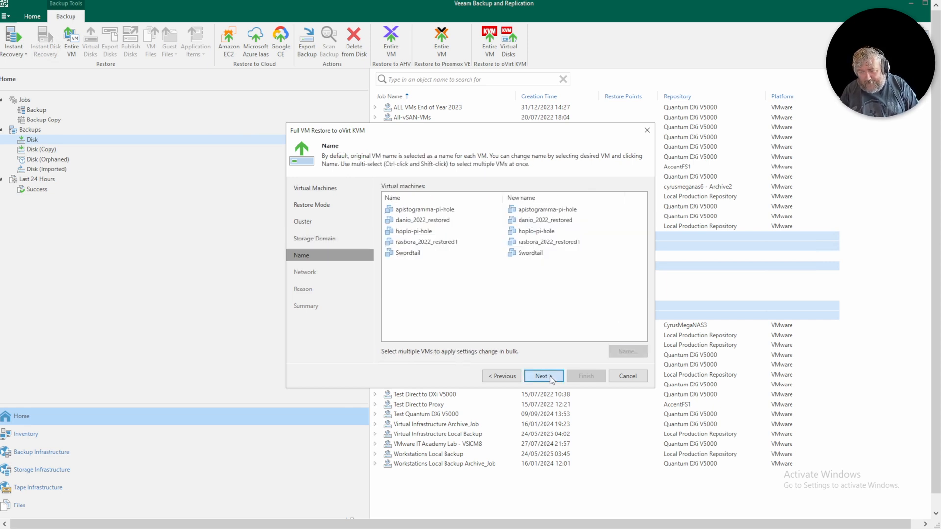
- Set the new name of the restored apistogramma-pi-hole VM to apistogramma
left_click(569, 216)
left_click(583, 212)
left_click(587, 210)
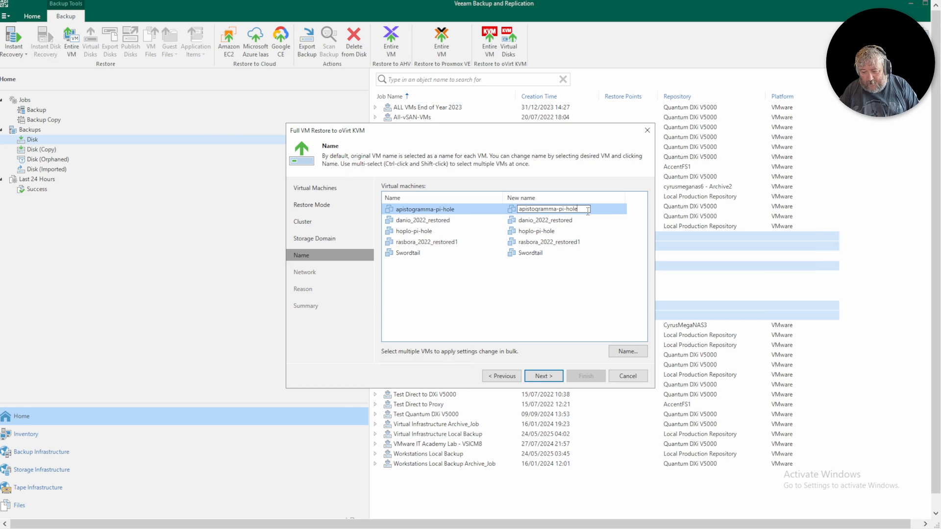
key("BackSpace")
key("BackSpace")
key("BackSpace")
key("BackSpace")
key("BackSpace")
key("BackSpace")
key("BackSpace")
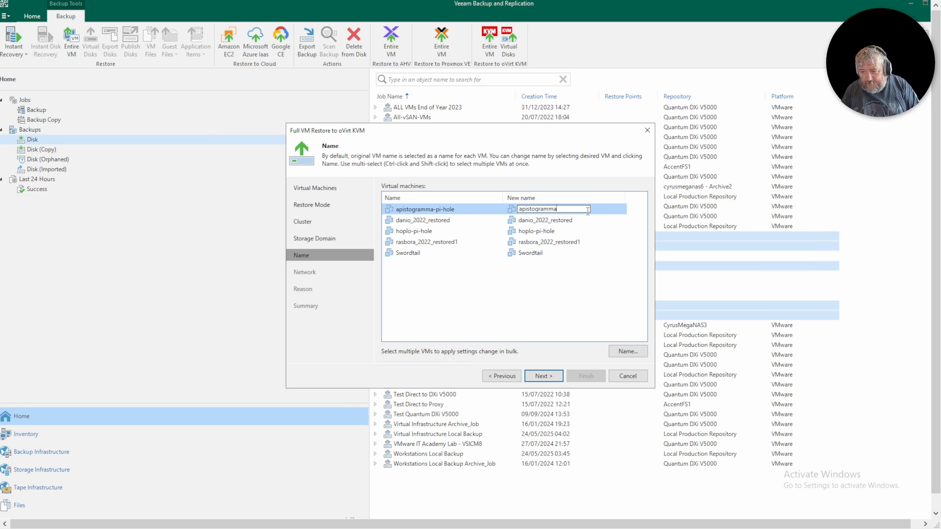
key("Return")
- Set the new name of the restored danio_2022_restored VM to danio
left_click(547, 222)
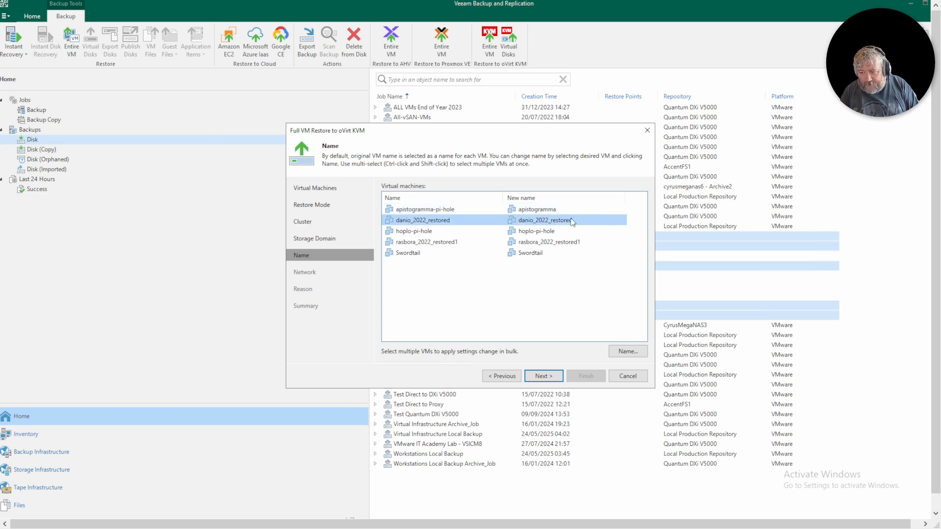
left_click(574, 221)
left_click(578, 220)
key("BackSpace")
key("BackSpace")
key("BackSpace")
key("BackSpace")
key("BackSpace")
key("BackSpace")
key("BackSpace")
key("BackSpace")
key("BackSpace")
key("BackSpace")
key("BackSpace")
key("BackSpace")
key("BackSpace")
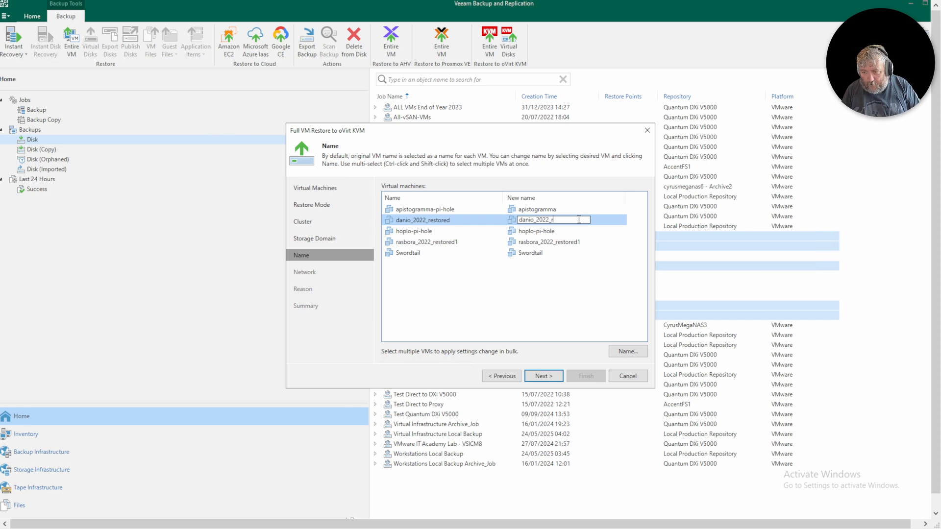
key("Return")
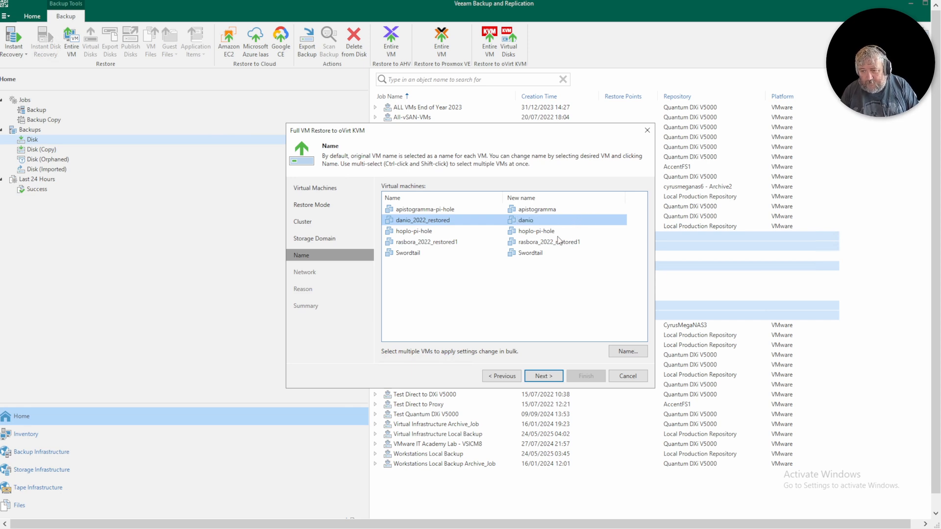
- Set the new name of the restored hoplo-pi-hole VM to hoplo
left_click(565, 230)
left_click(566, 231)
left_click(565, 230)
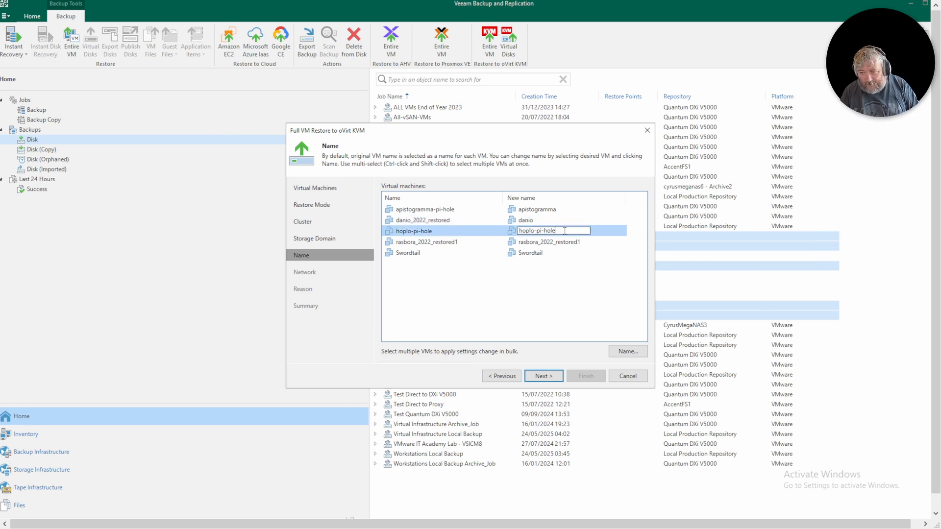
key("BackSpace")
key("BackSpace")
key("BackSpace")
key("BackSpace")
key("BackSpace")
key("BackSpace")
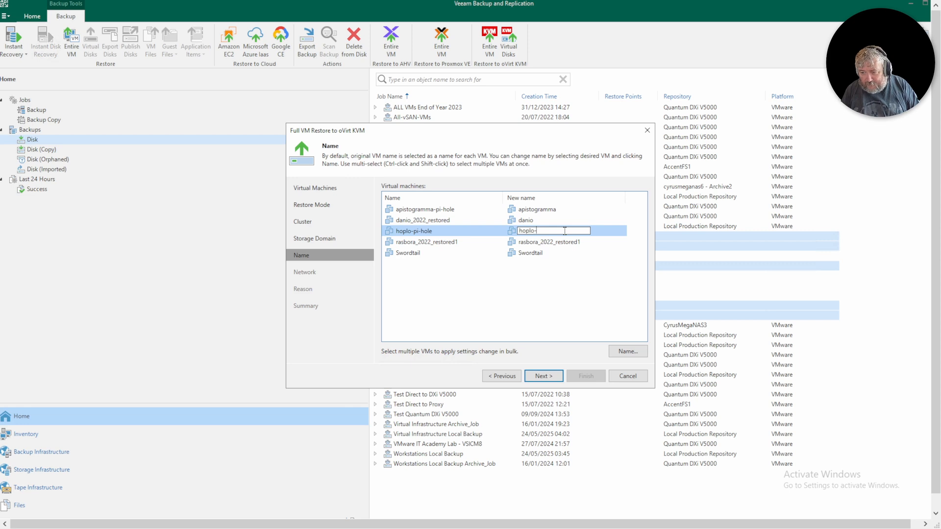
key("BackSpace")
key("Return")
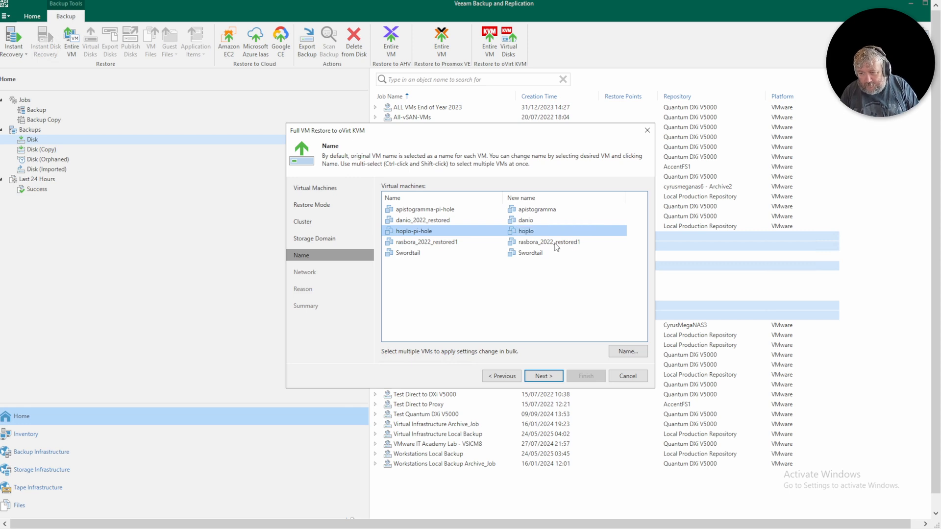
- Set the new name of the restored rasbora_2022_restored1 VM to rasbora and accept the ovirtmgmt network mapping for all VMs
left_click(563, 241)
left_click(563, 242)
left_click(571, 242)
left_click_drag(541, 242, 584, 238)
key("BackSpace")
key("BackSpace")
key("Return")
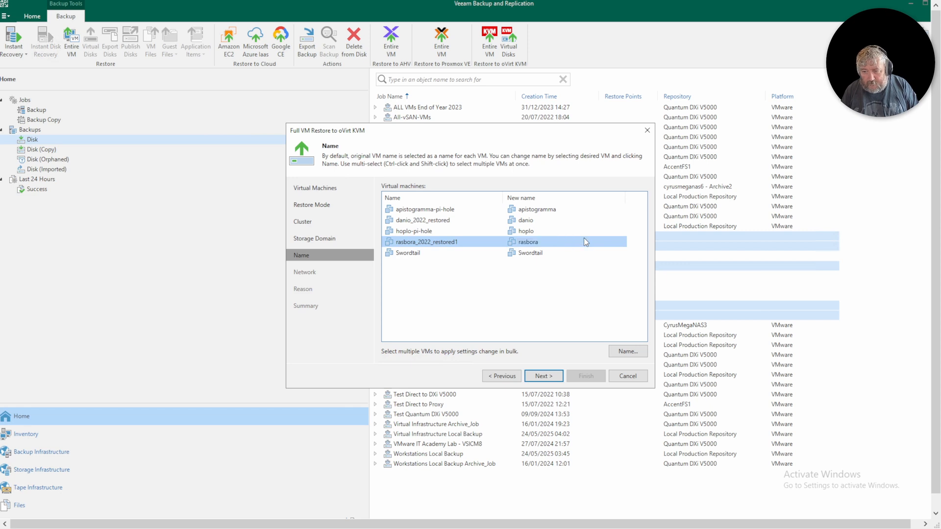
left_click(549, 375)
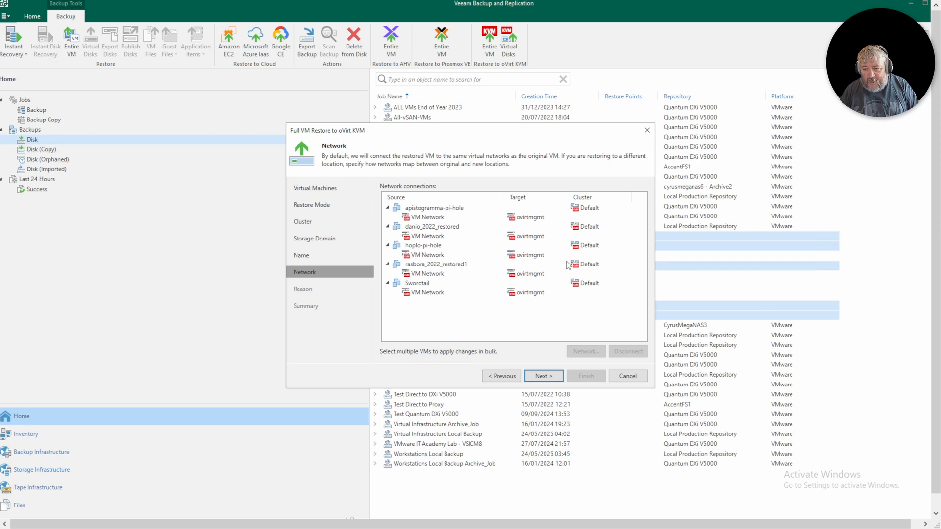
left_click(549, 376)
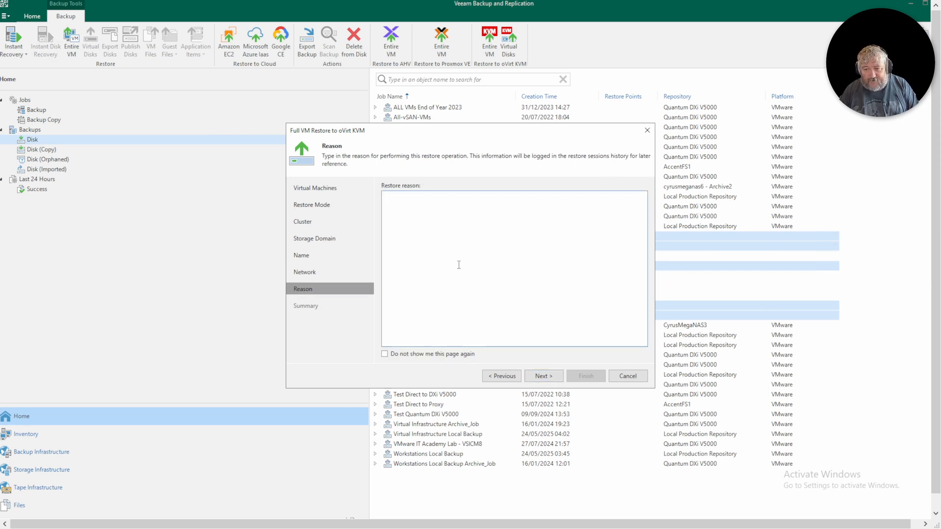
- Enter "First restore to Oracle" as the restore reason and start the restore without powering on the target VMs
type("First")
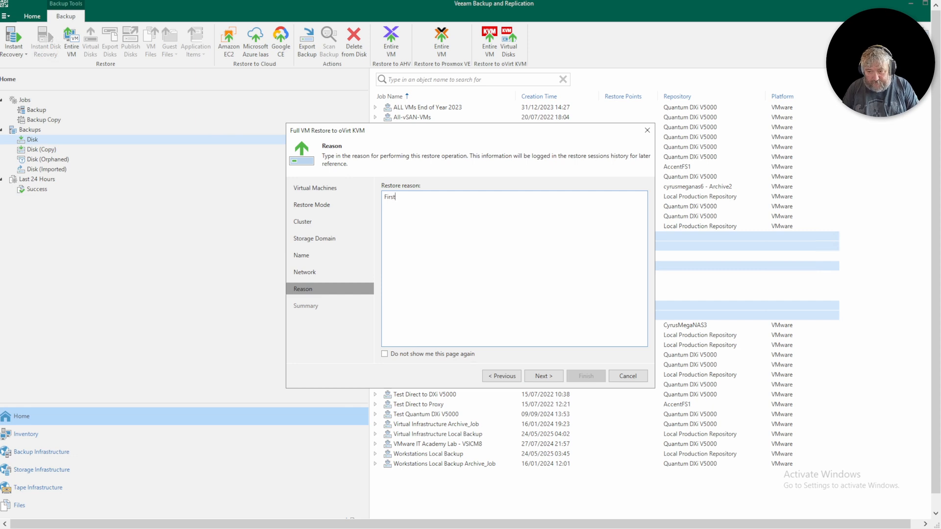
type(" restore")
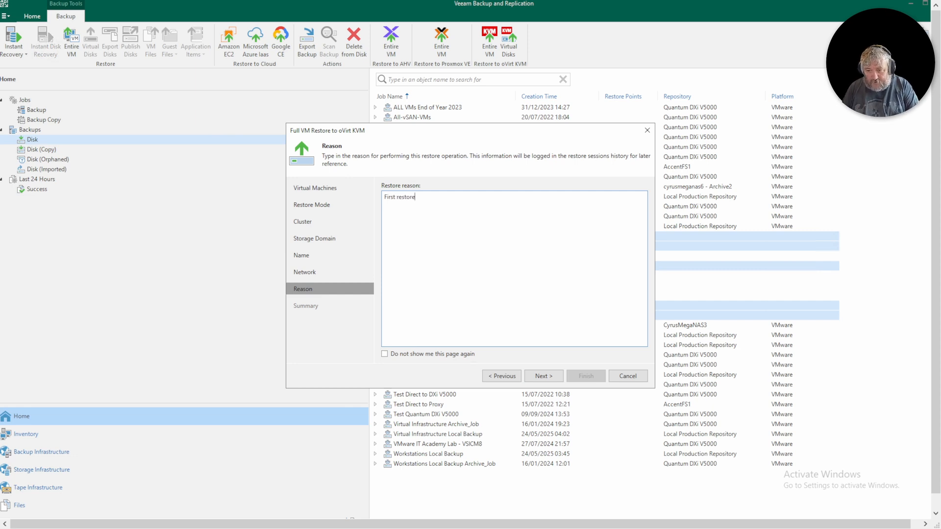
type(" to Oracle")
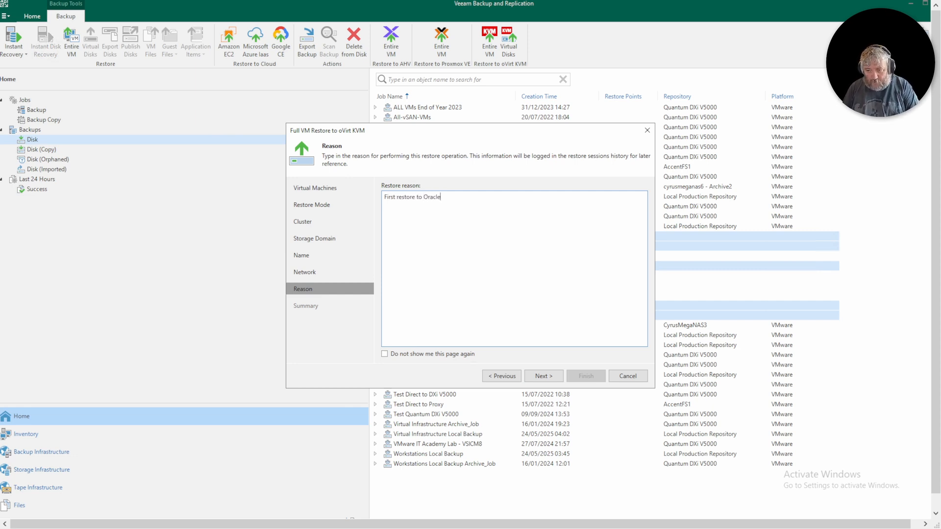
left_click(556, 377)
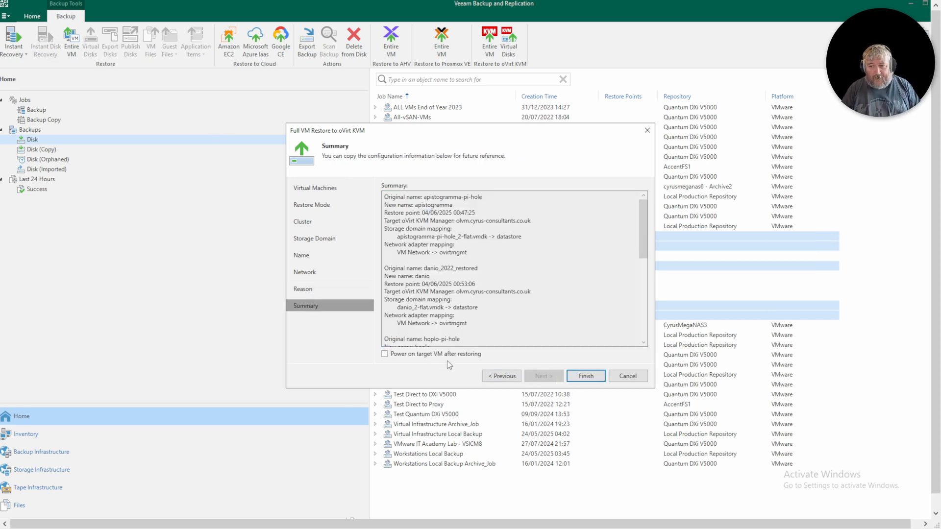
left_click(585, 376)
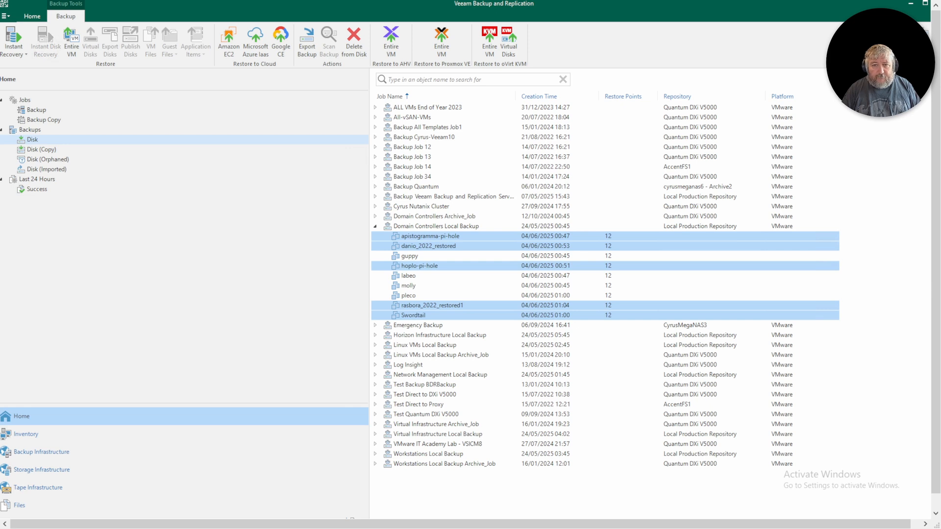
- List the running sessions from the last 24 hours and look through the restore sessions of the five VMs
left_click(44, 180)
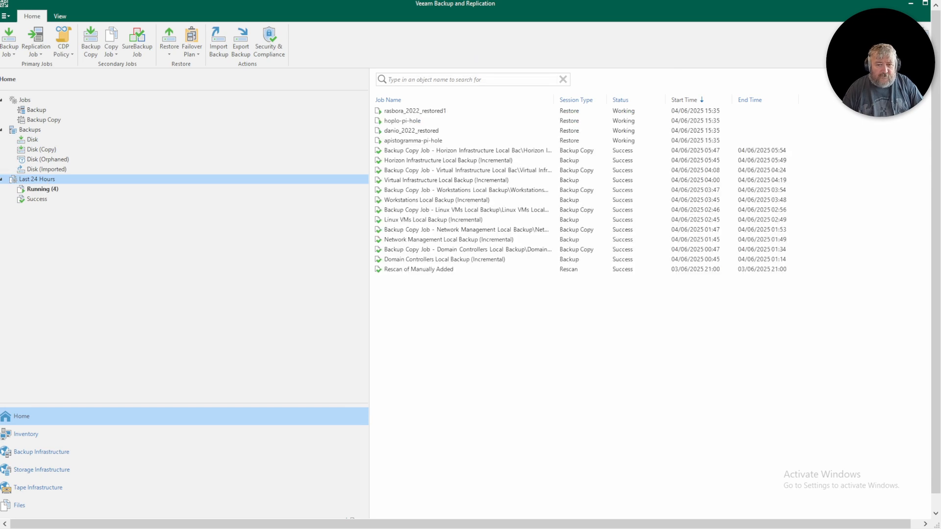
left_click(46, 190)
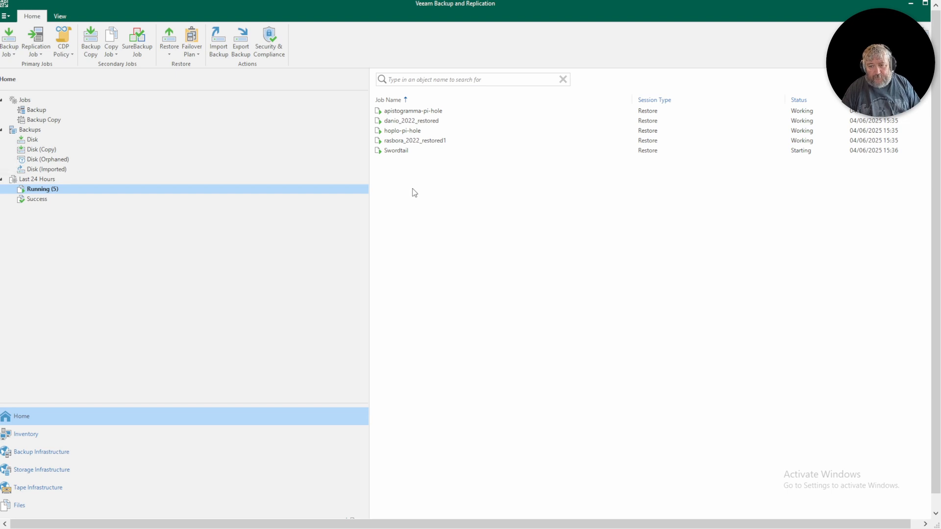
left_click(438, 121)
left_click(426, 130)
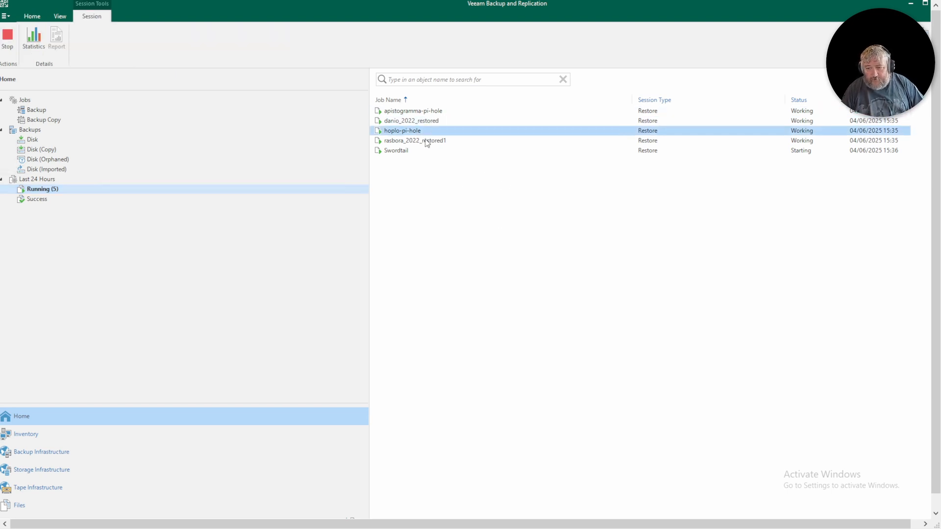
left_click(427, 141)
left_click(421, 151)
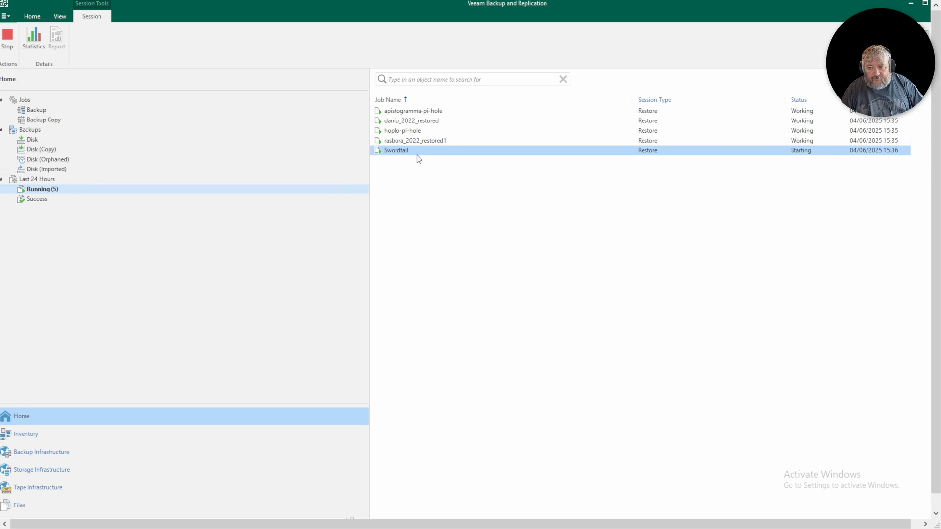
left_click(435, 114)
left_click(433, 123)
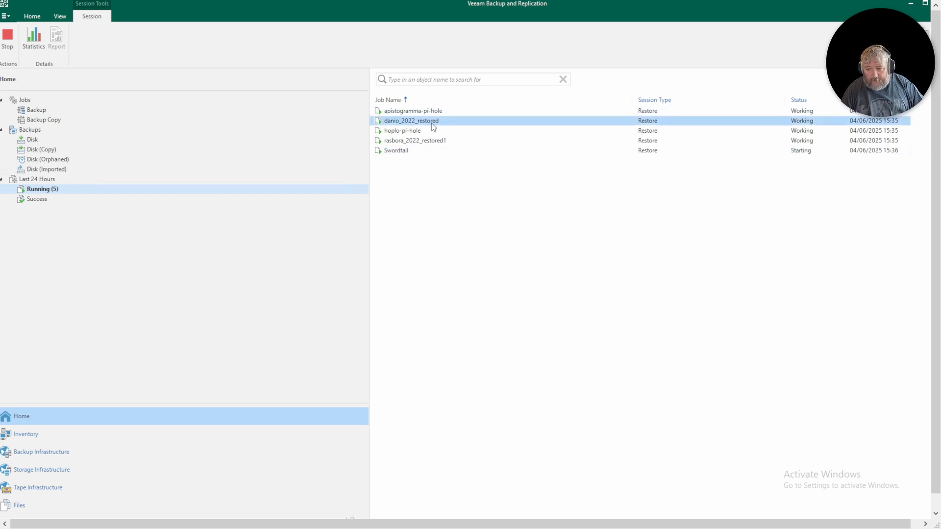
left_click(425, 133)
left_click(421, 142)
left_click(422, 151)
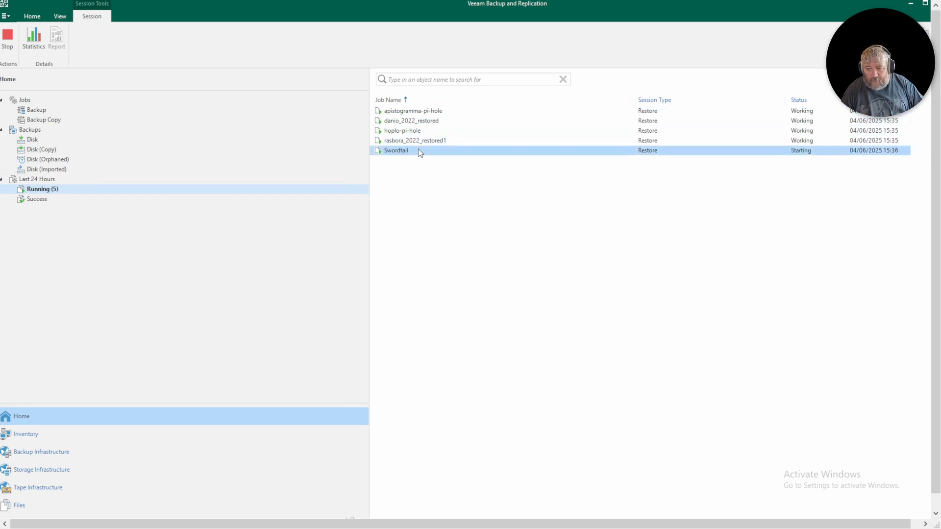
left_click(404, 140)
left_click(402, 131)
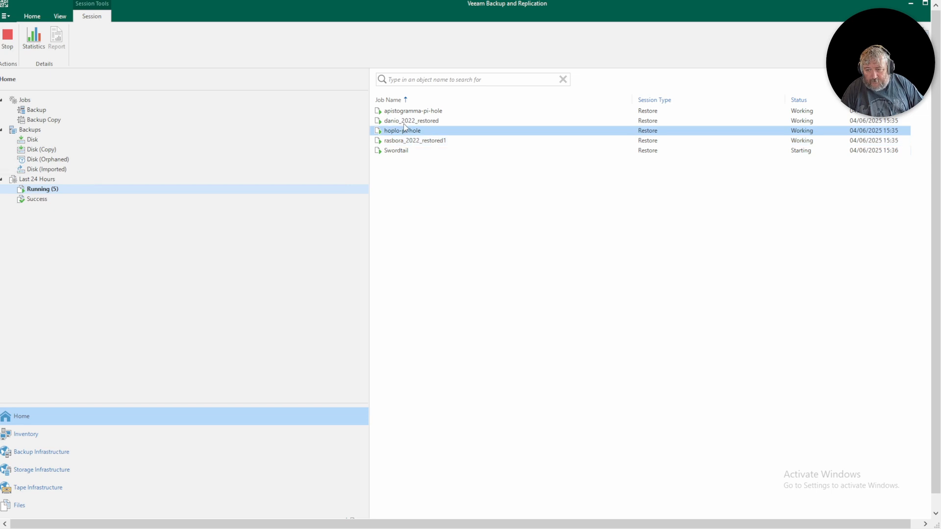
left_click(406, 122)
left_click(409, 112)
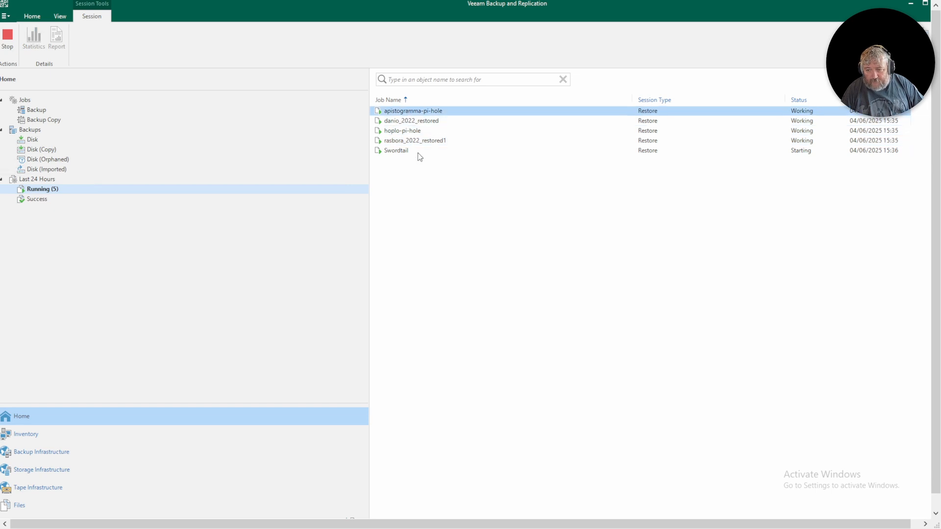
- Examine the restore session log of each VM from apistogramma-pi-hole through Swordtail, one after another
double_click(423, 113)
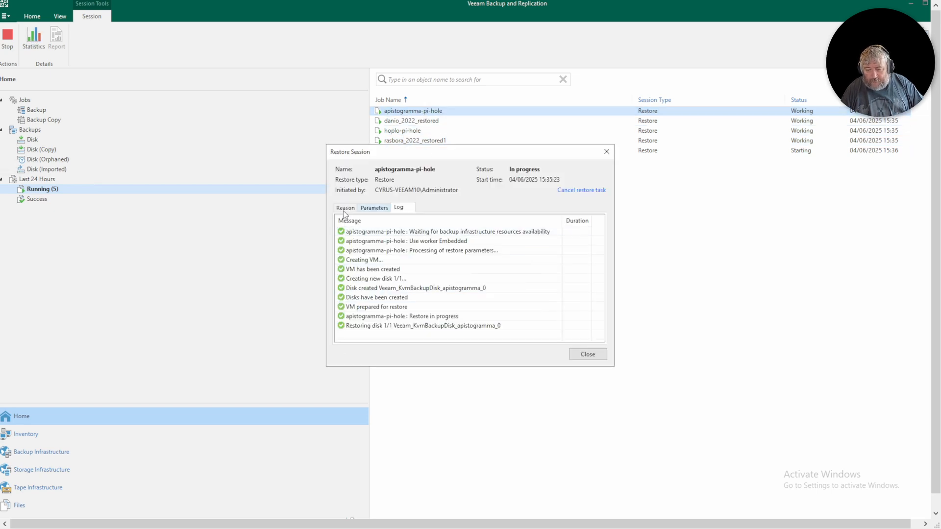
left_click(587, 356)
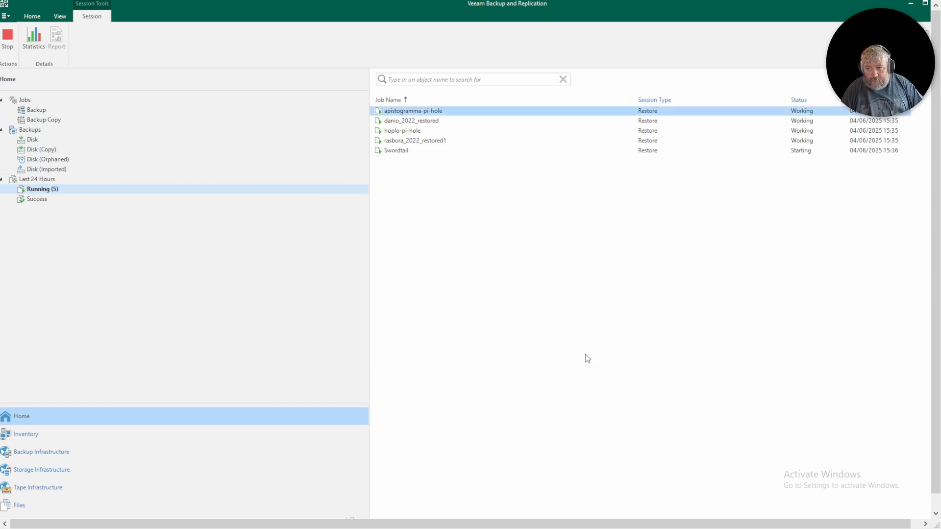
double_click(414, 124)
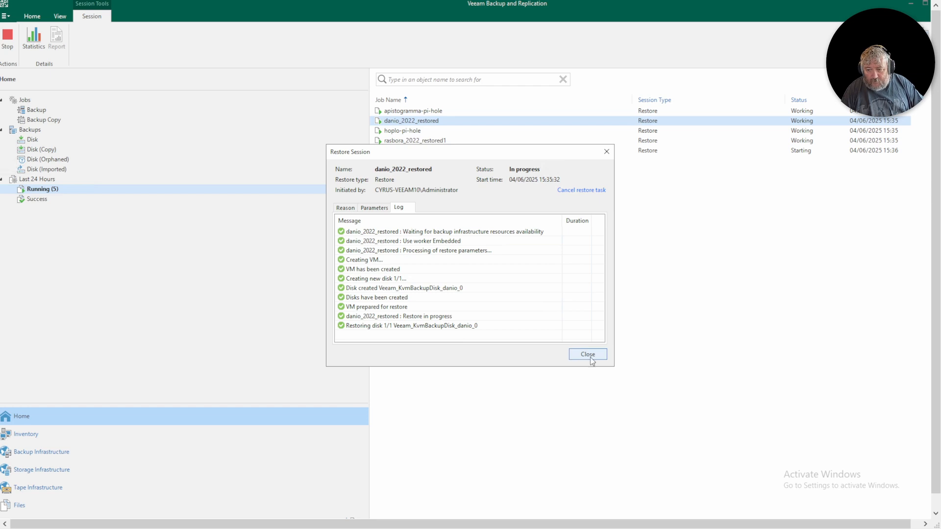
left_click(588, 355)
double_click(412, 133)
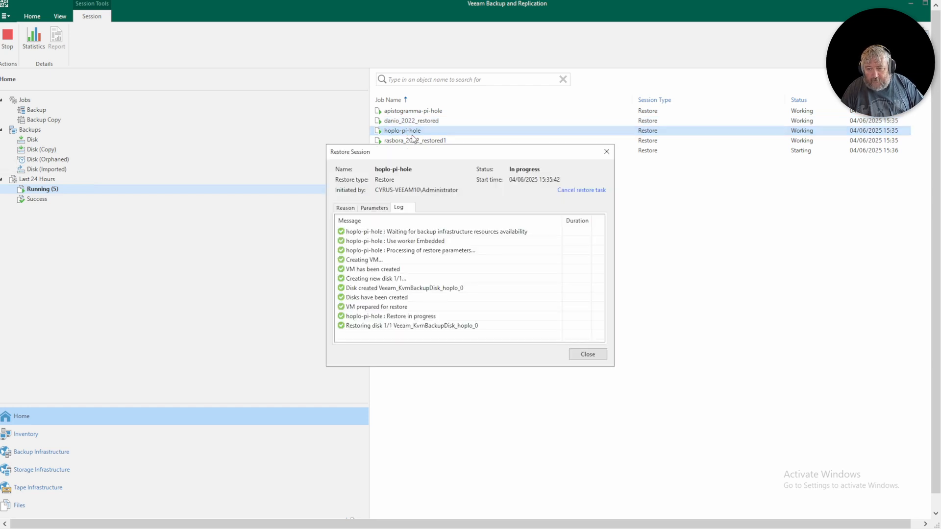
left_click(588, 354)
double_click(423, 142)
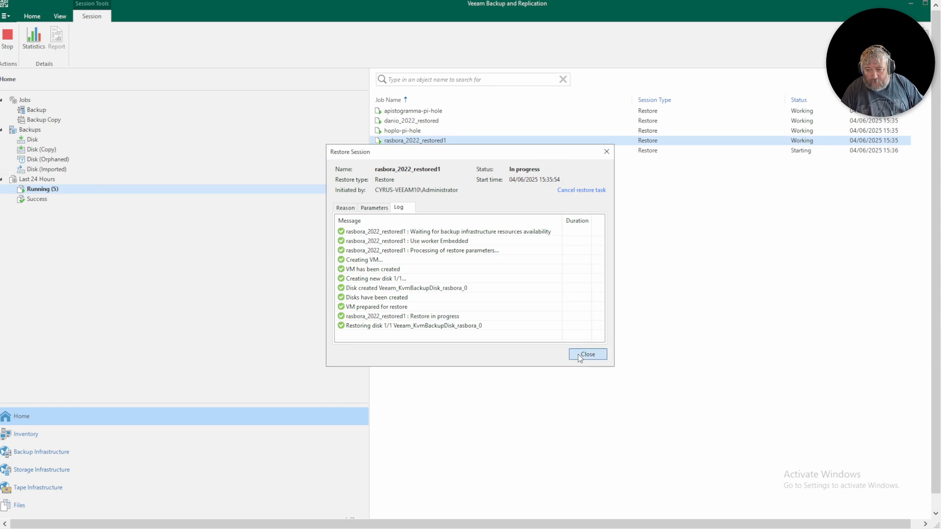
left_click(578, 354)
double_click(416, 152)
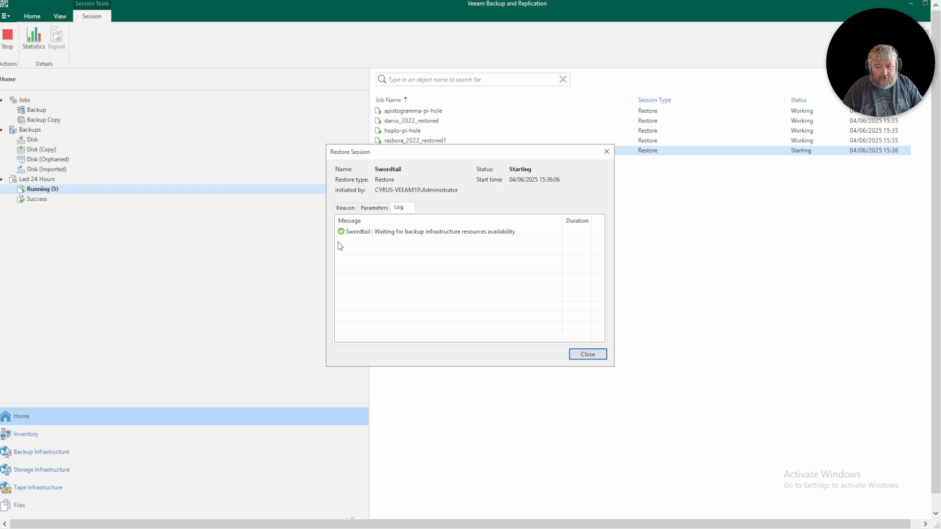
left_click(582, 354)
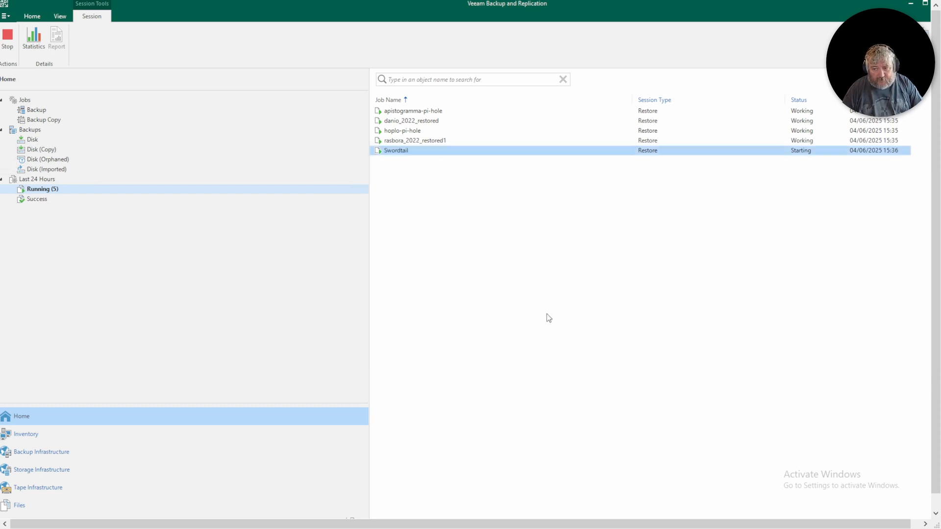
- Check the parameters, reason and log of the apistogramma-pi-hole restore session
double_click(422, 113)
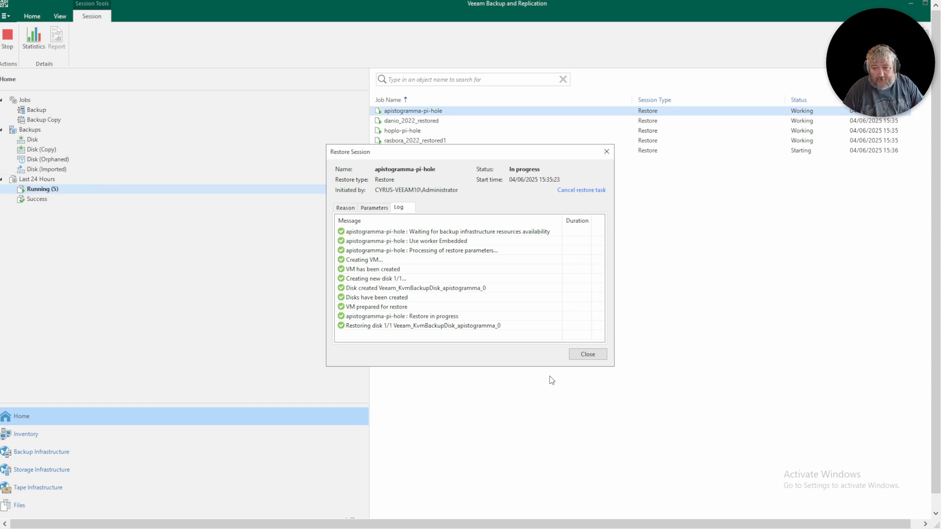
left_click(374, 207)
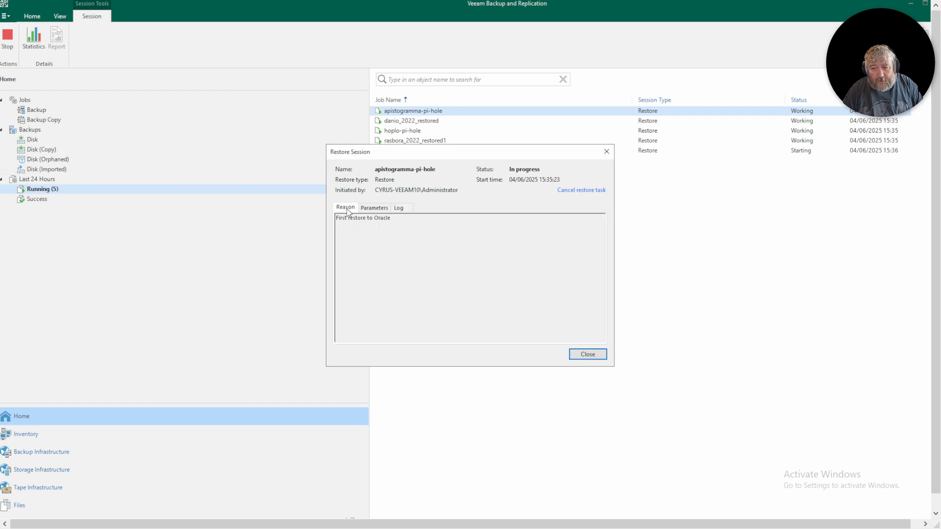
left_click(400, 209)
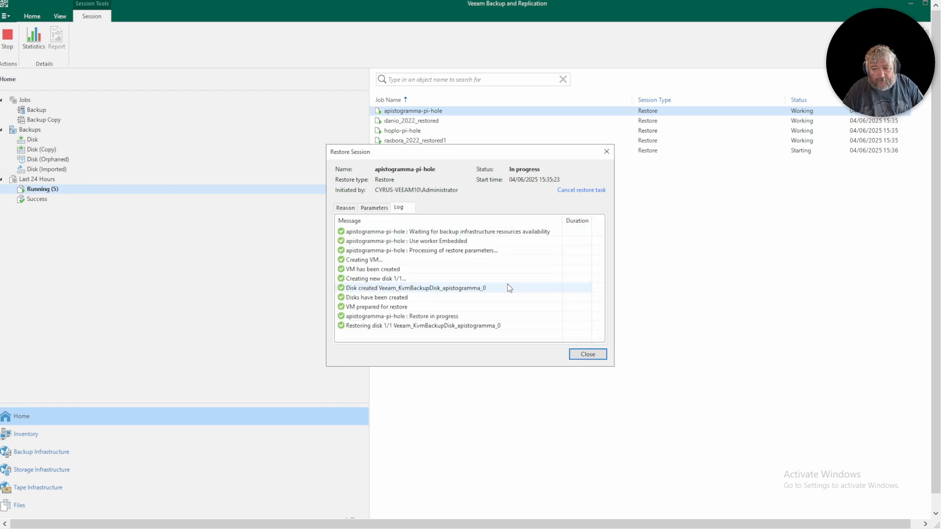
left_click(581, 356)
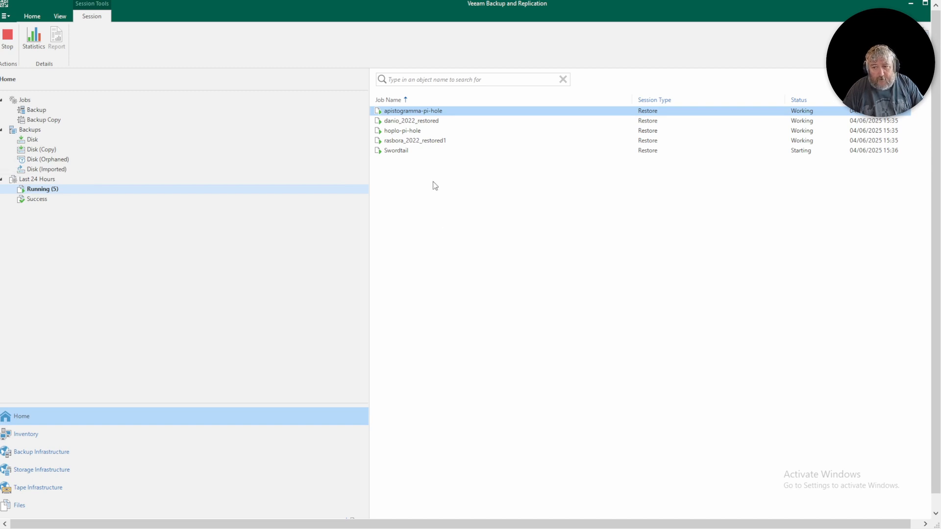
- Review the restore session logs of apistogramma-pi-hole, danio_2022_restored and hoplo-pi-hole, closing each one after checking it
double_click(423, 112)
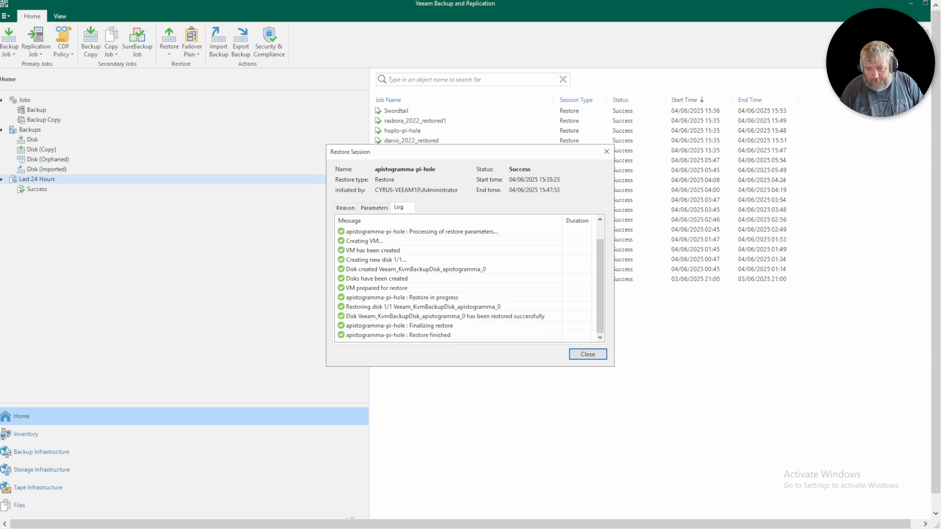
left_click(587, 355)
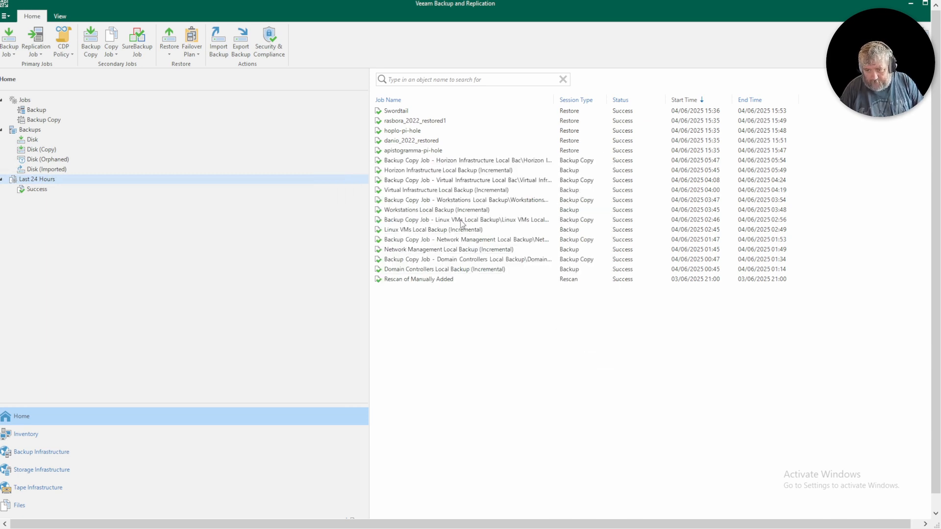
double_click(401, 142)
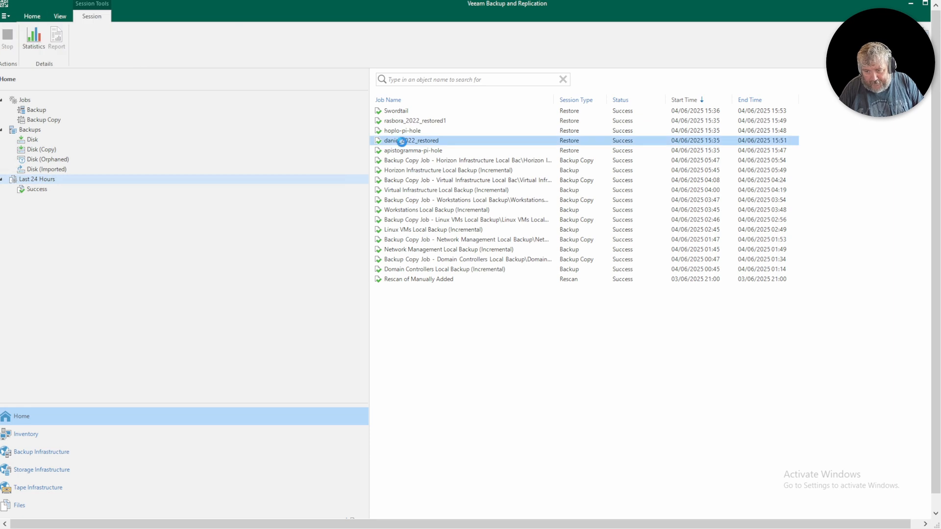
left_click(572, 357)
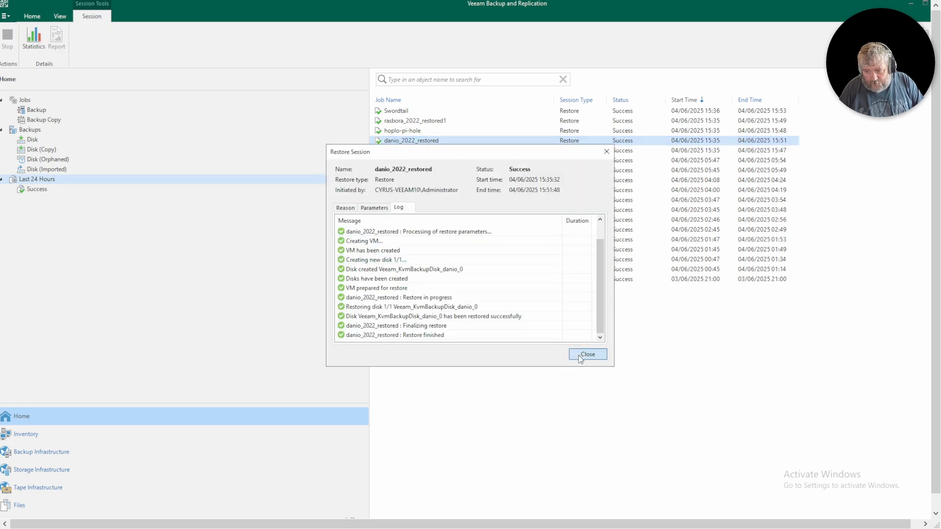
double_click(412, 131)
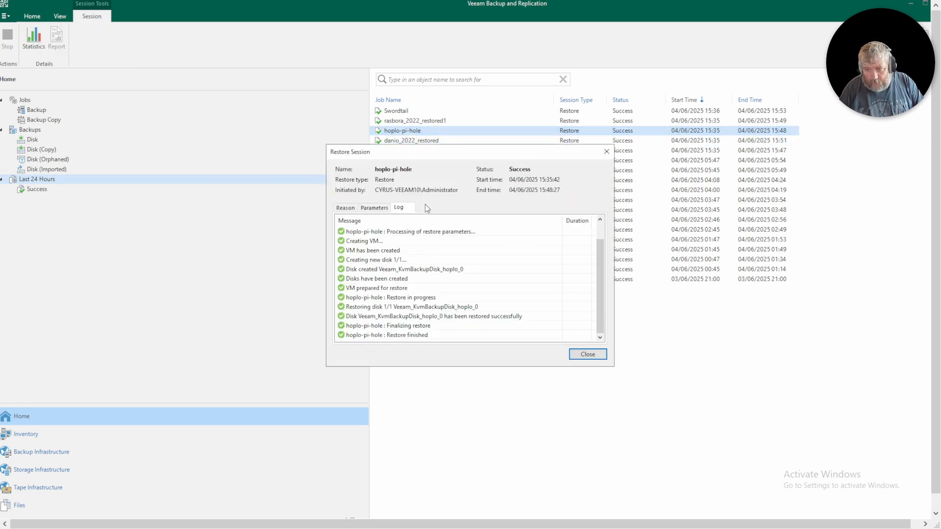
left_click(570, 353)
- Review the restore session logs of rasbora_2022_restored1 and Swordtail, closing each one after checking it
left_click(420, 123)
double_click(420, 127)
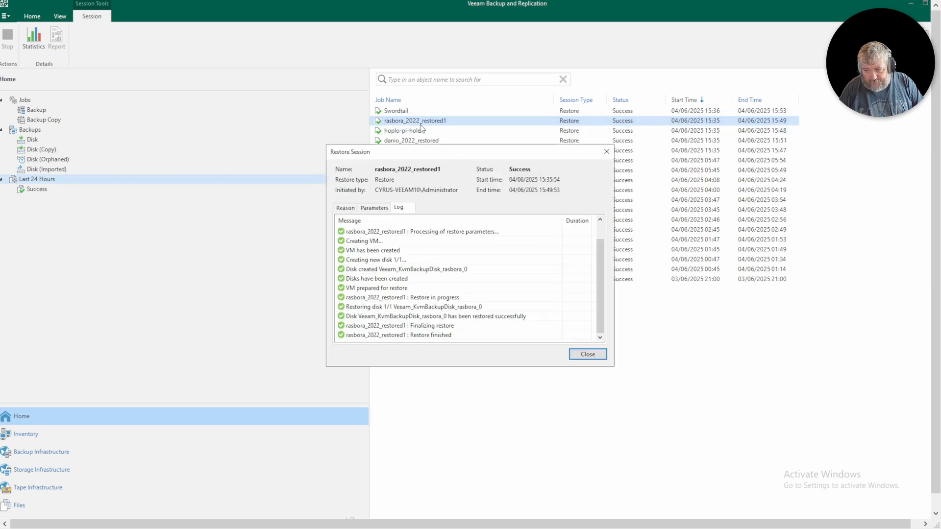
left_click(601, 357)
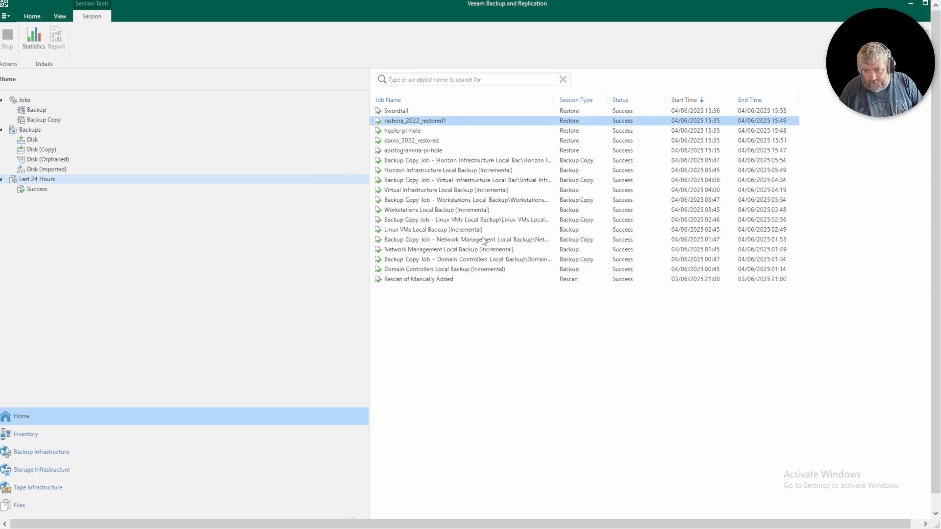
left_click(398, 115)
double_click(398, 116)
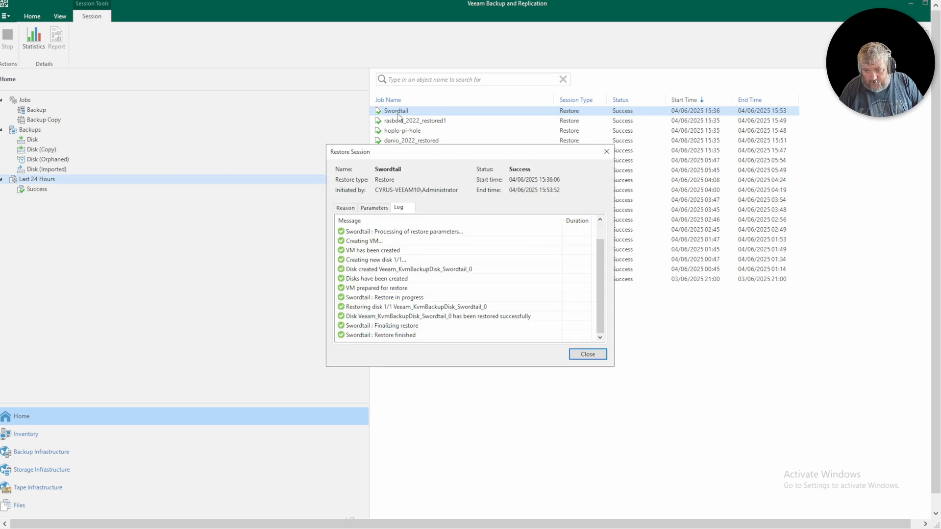
left_click(579, 355)
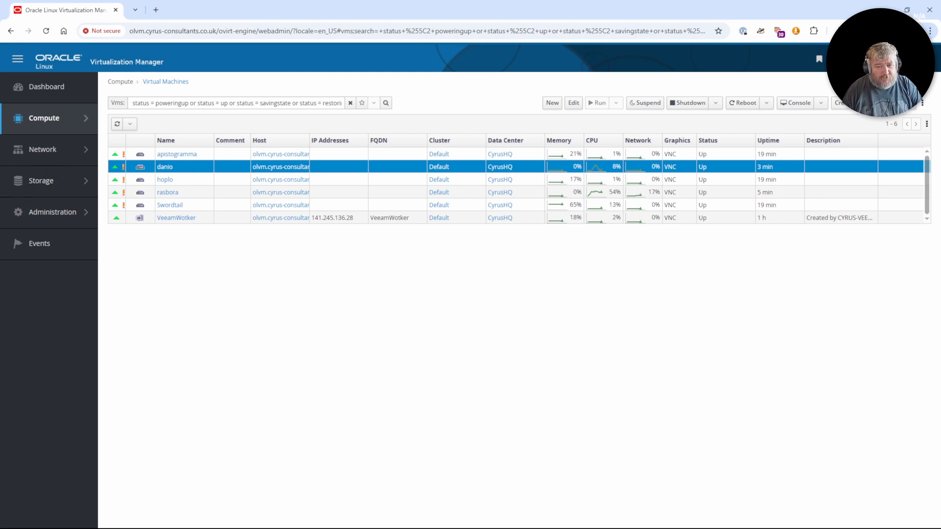
- In Oracle Linux Virtualization Manager, open a console session to the apistogramma VM to check that it boots, and close the session
left_click(180, 154)
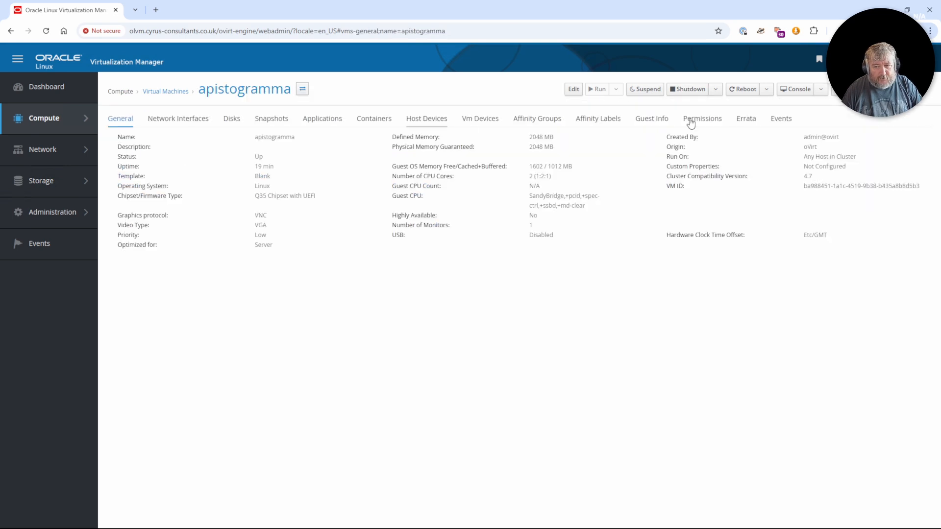
left_click(804, 95)
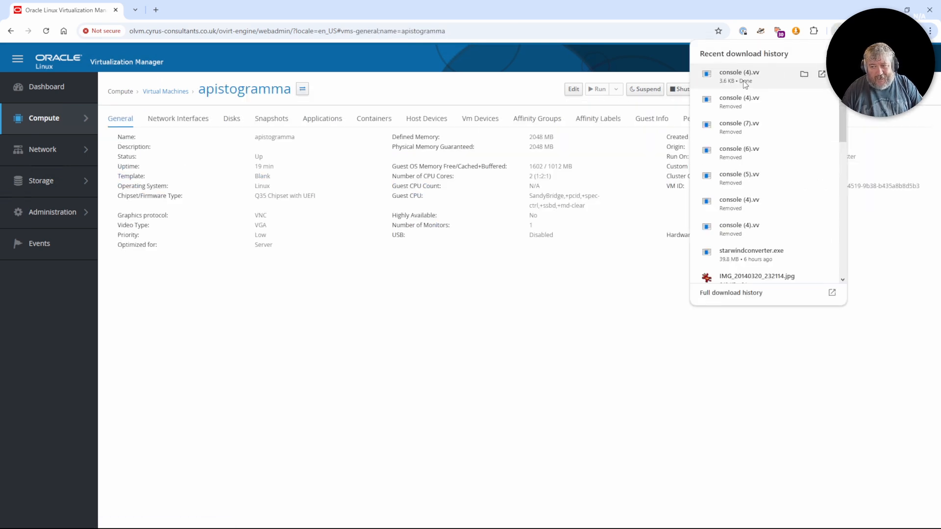
left_click(744, 83)
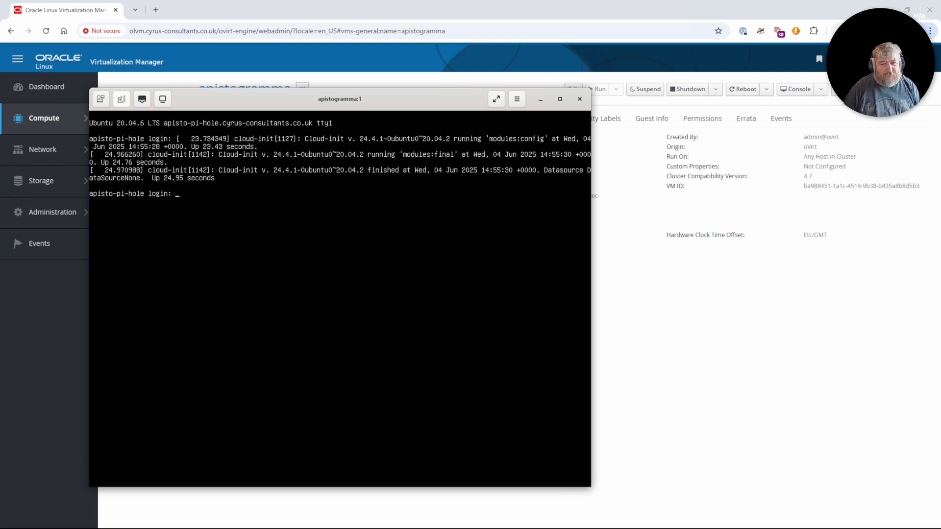
left_click(580, 99)
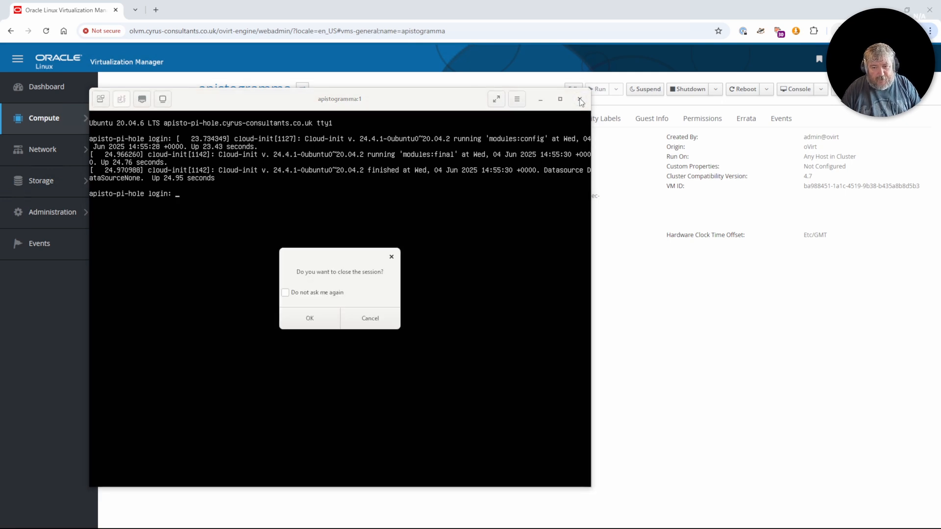
left_click(316, 315)
- Return to the virtual machines list, check the danio VM's screen in a console session and close the session
left_click(180, 93)
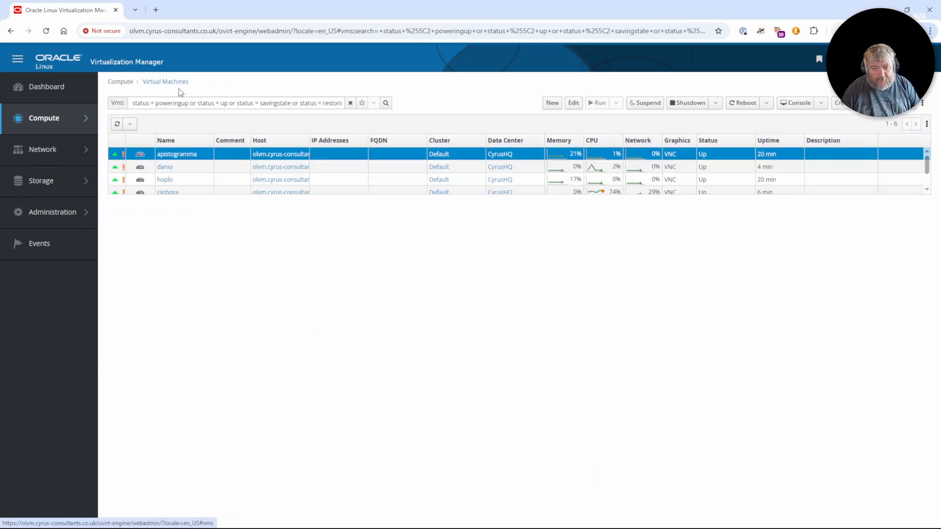
left_click(166, 169)
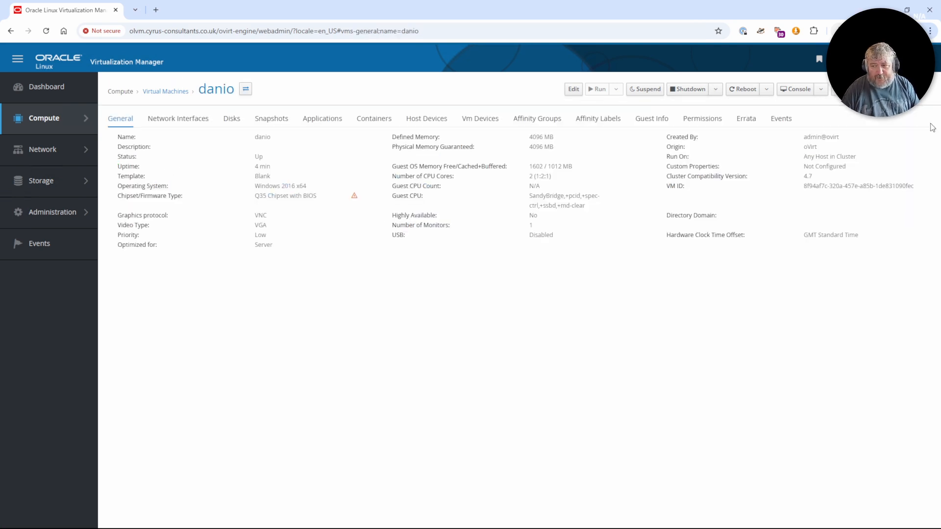
left_click(799, 89)
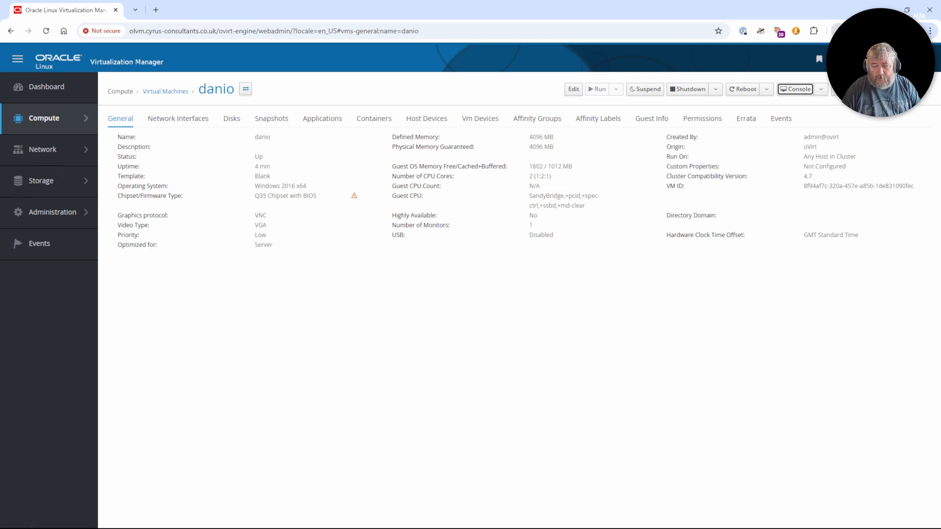
left_click(751, 80)
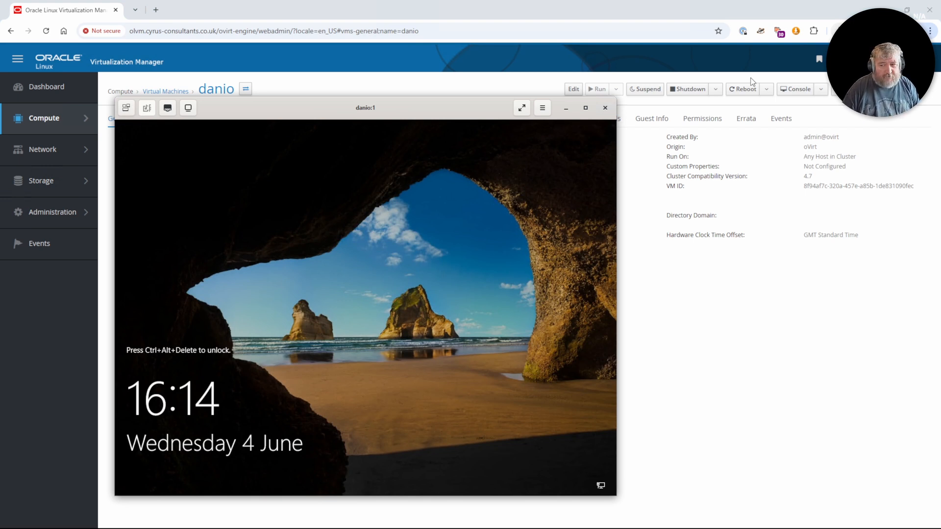
left_click(606, 108)
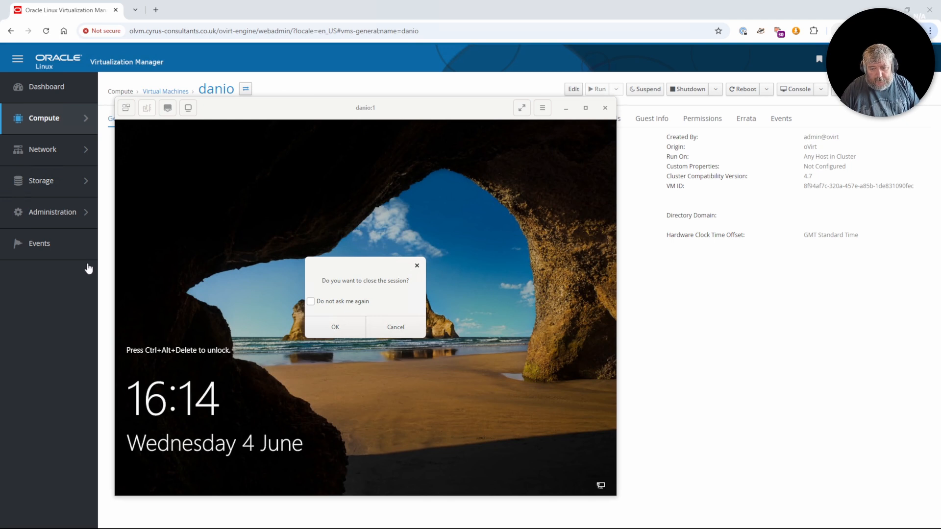
left_click(327, 327)
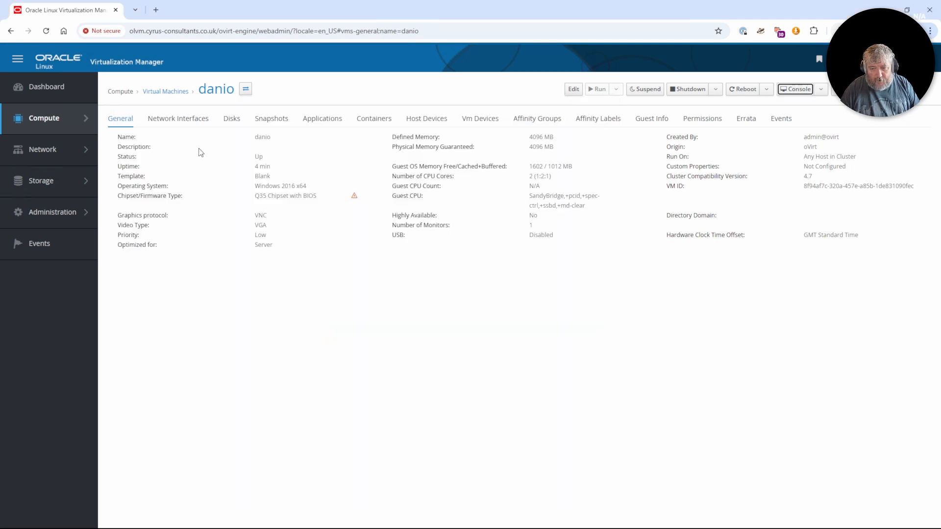
- Go back to the virtual machines list, check the hoplo VM's screen through its downloaded console file and close the session
left_click(169, 93)
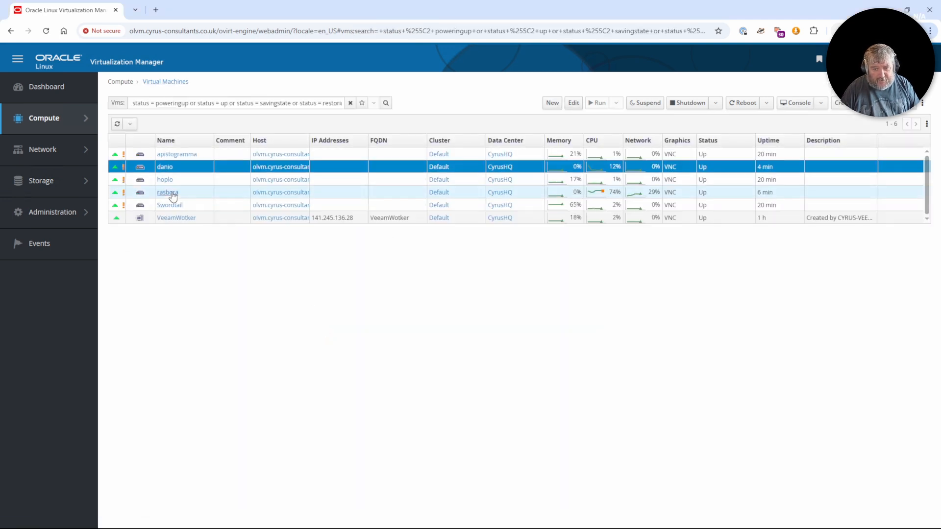
left_click(165, 180)
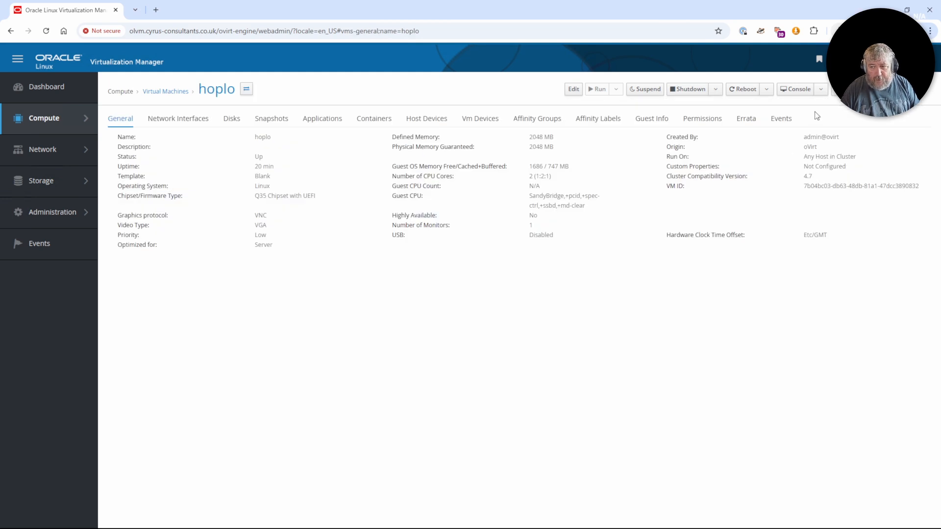
left_click(795, 94)
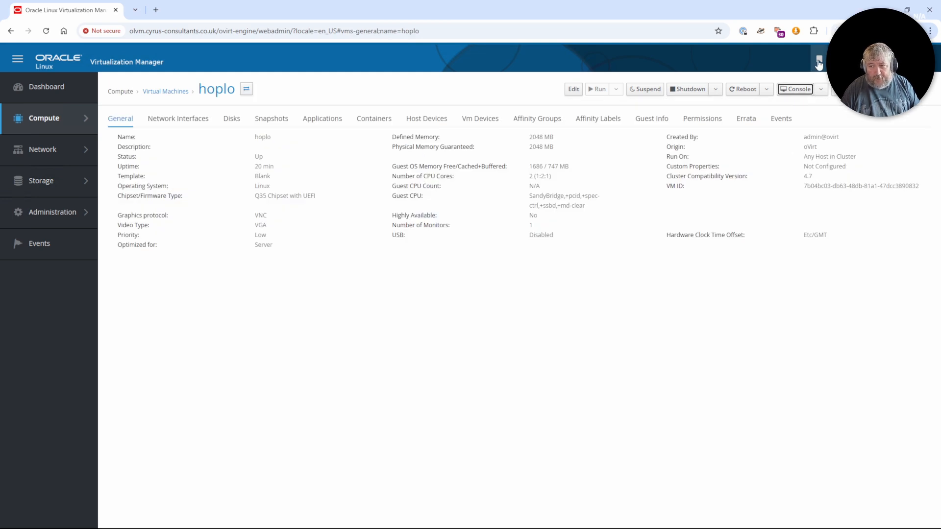
left_click(839, 31)
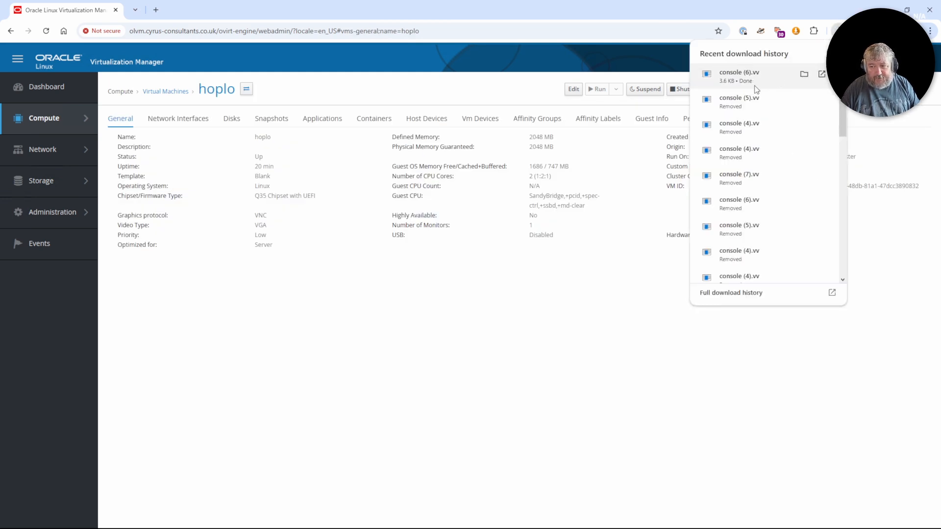
left_click(740, 81)
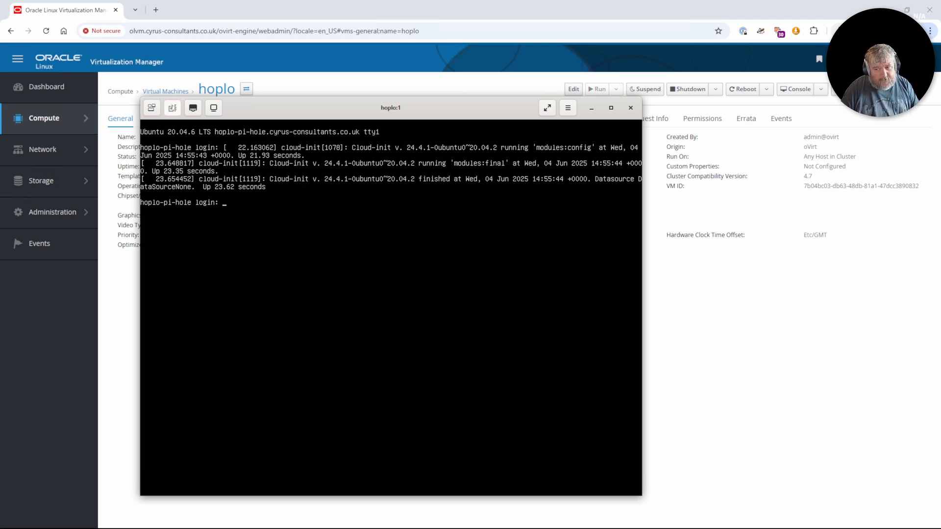
left_click(631, 108)
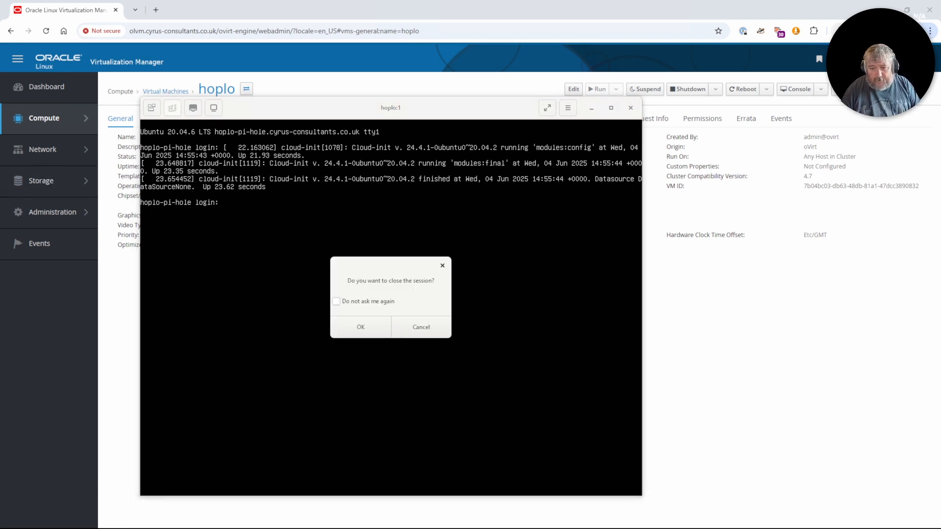
left_click(369, 330)
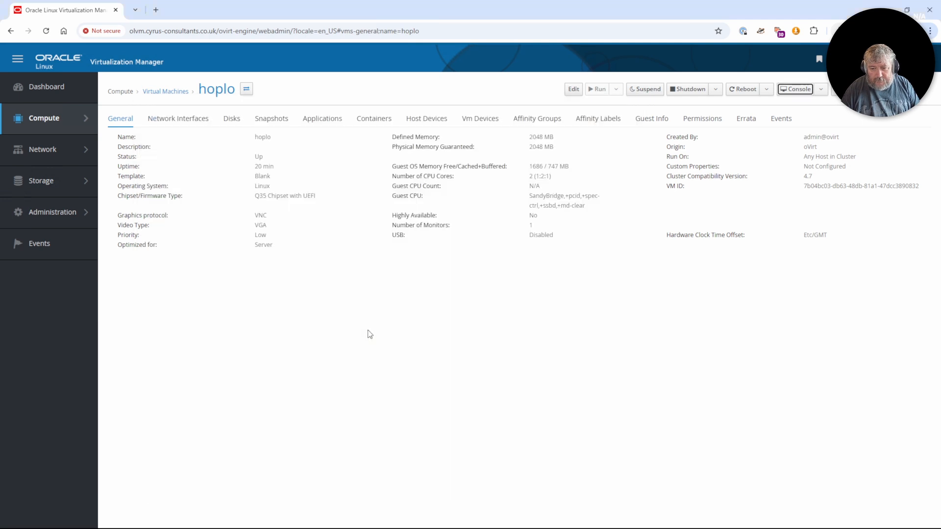
- From the virtual machines list, open the rasbora VM's console to check its screen and close the session
left_click(167, 94)
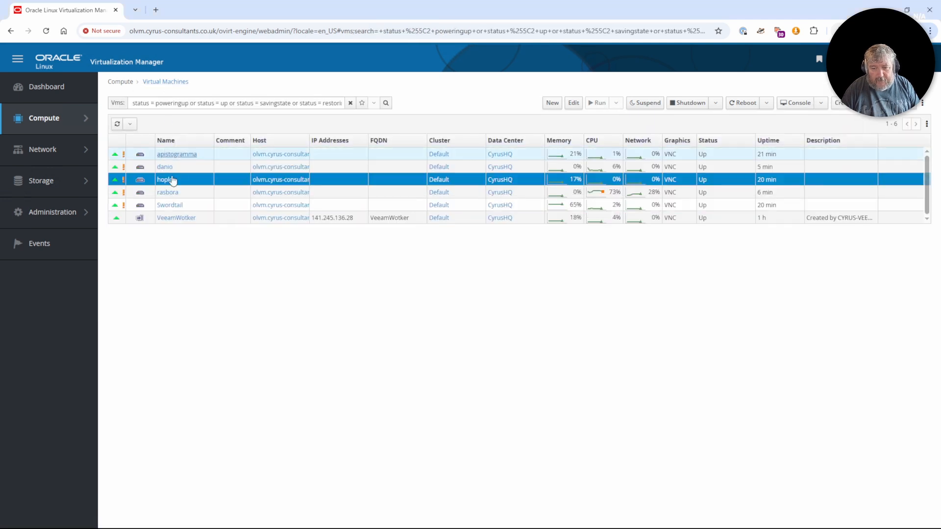
left_click(172, 194)
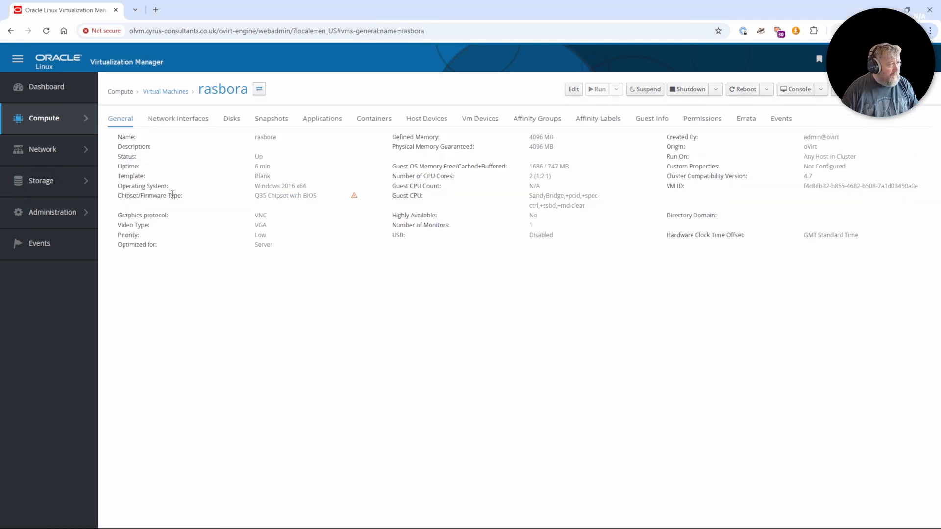
left_click(798, 90)
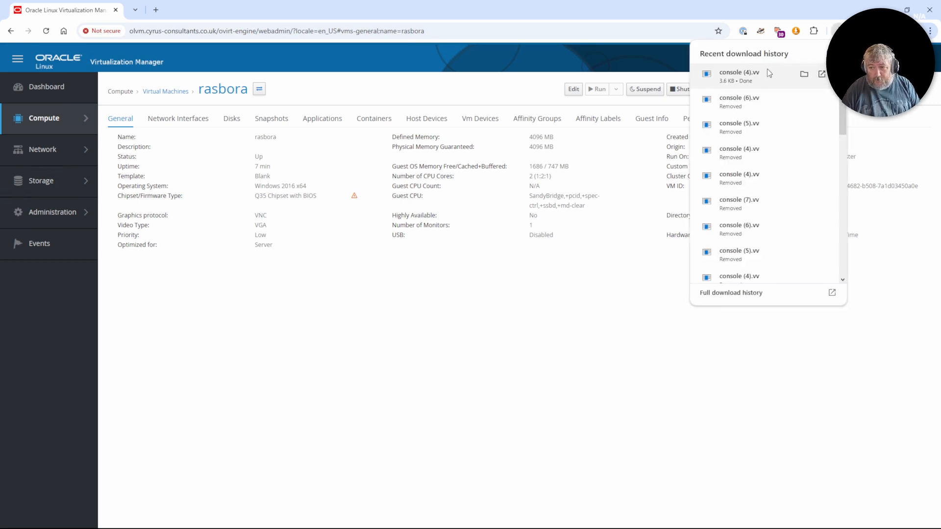
left_click(746, 79)
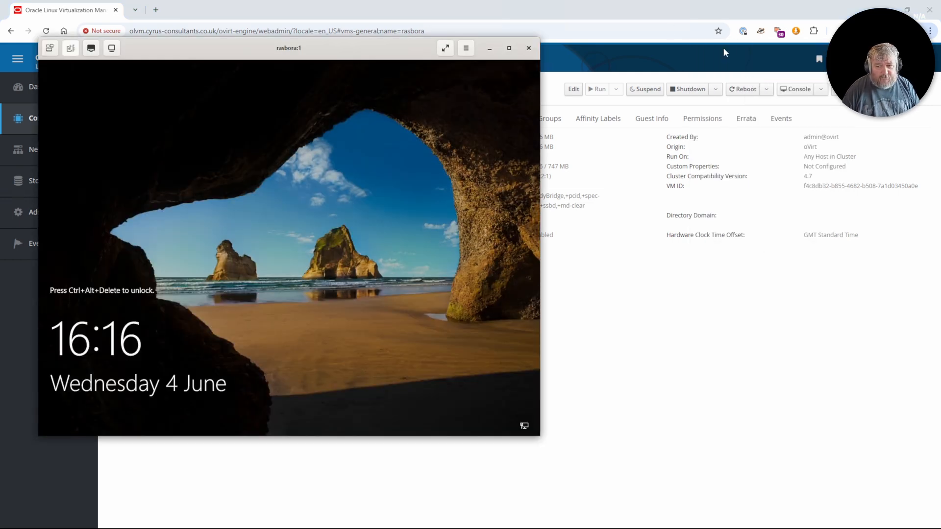
left_click(530, 48)
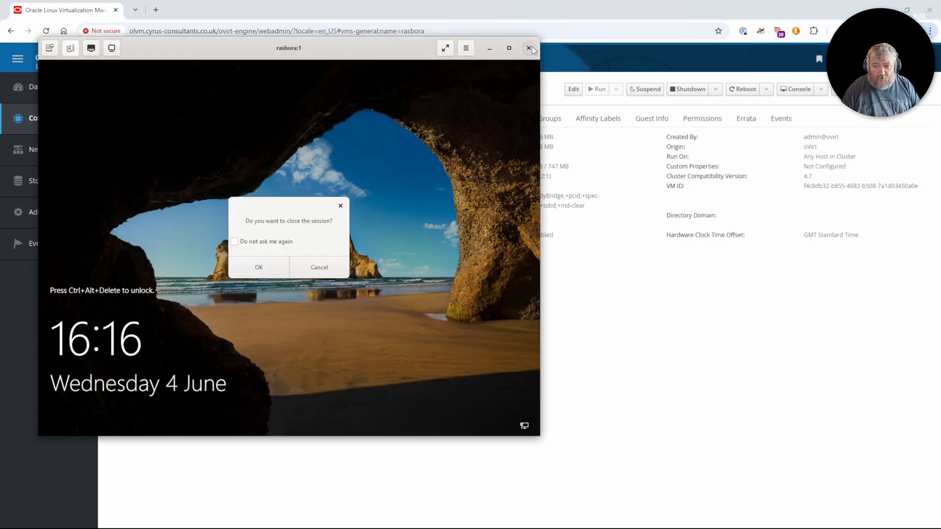
left_click(258, 265)
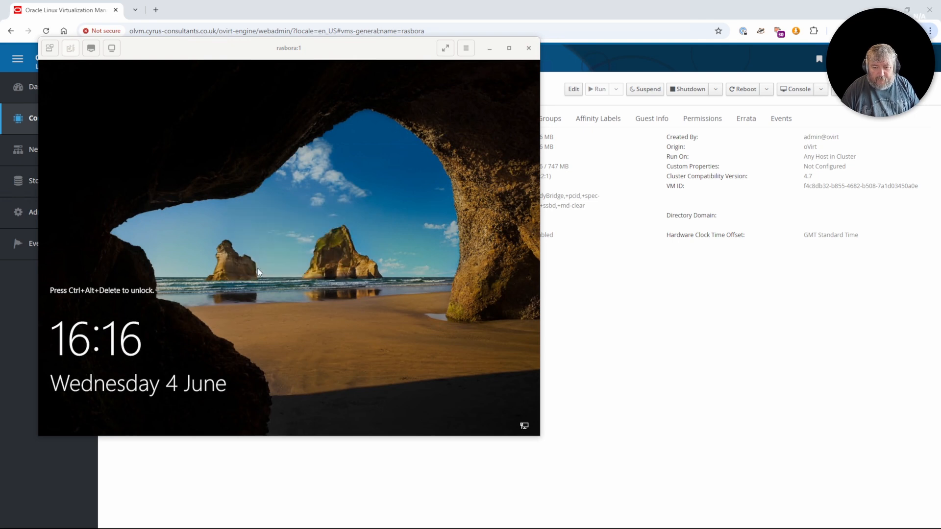
- From the virtual machines list, open the Swordtail VM and launch its console session to check that it boots
left_click(170, 96)
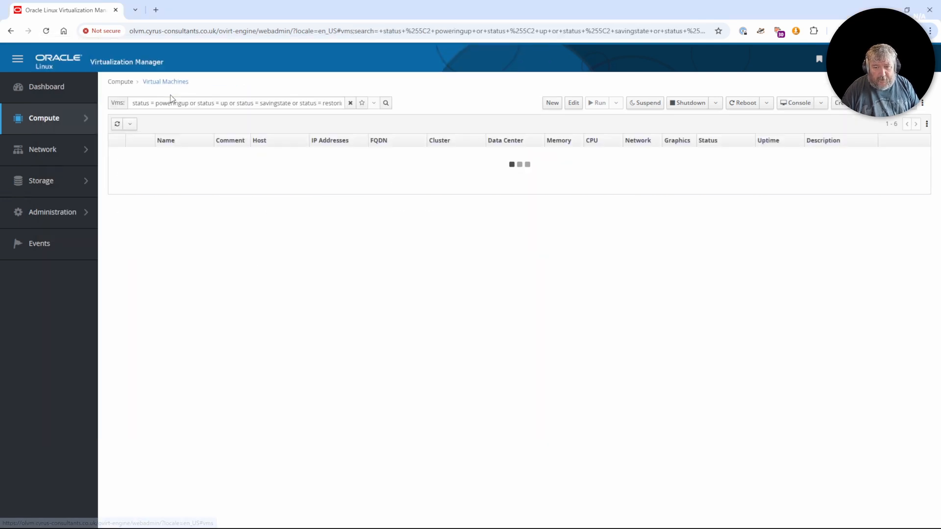
left_click(169, 206)
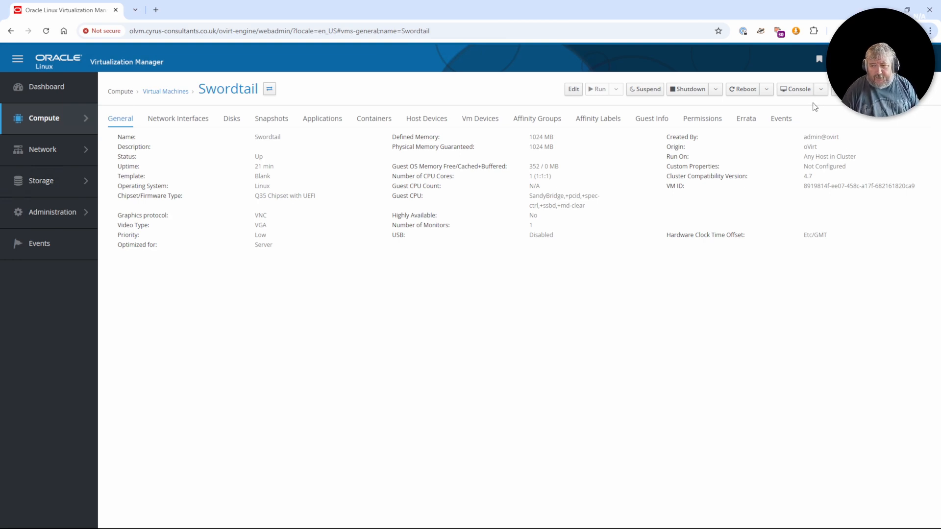
left_click(798, 93)
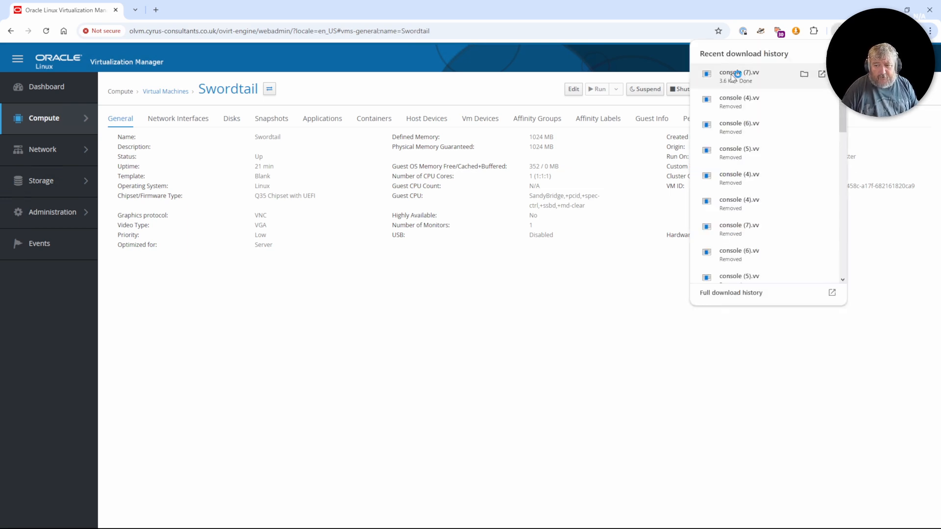
left_click(734, 76)
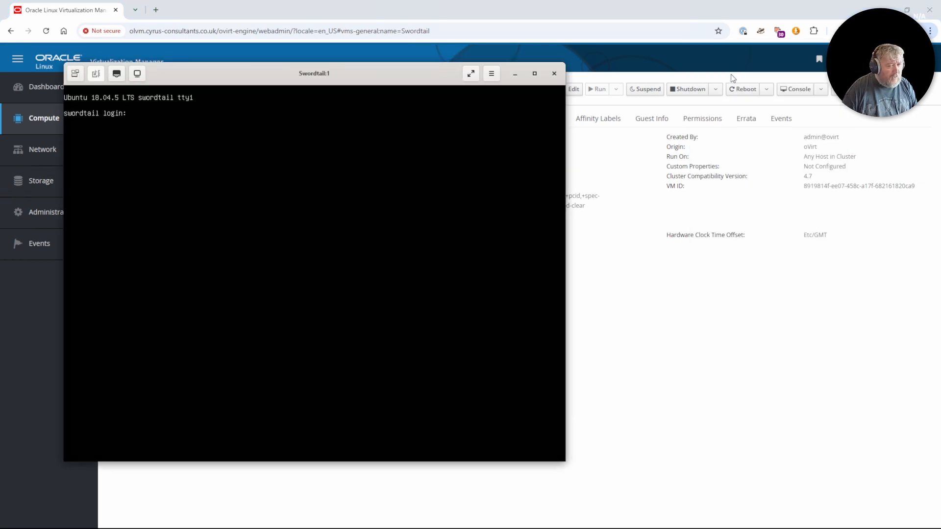